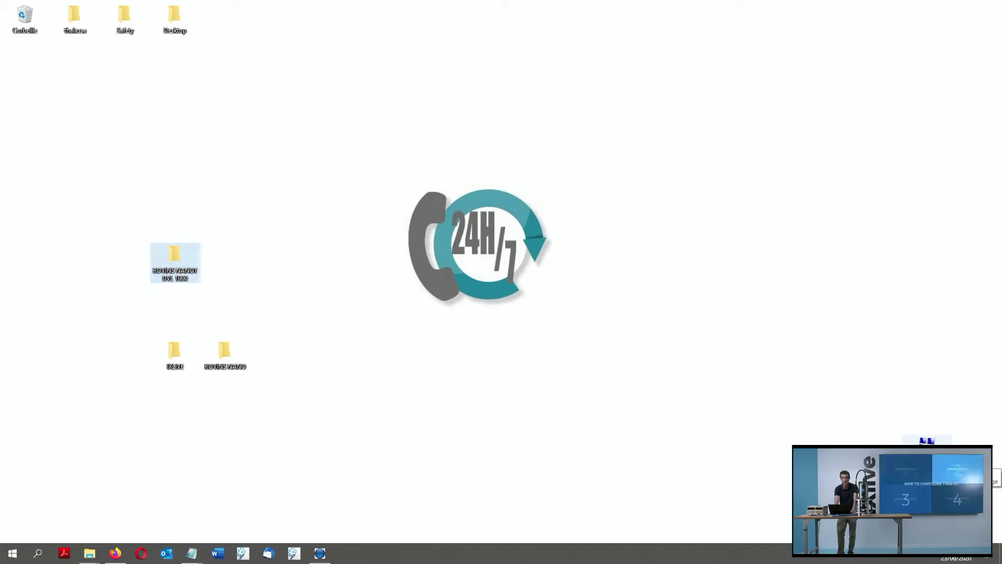
Check the Ethernet adapter's IPv4 properties show static 192.168.36.100 with mask 255.255.0.0, then confirm
{"action": "double_click", "coordinate": [927, 448]}
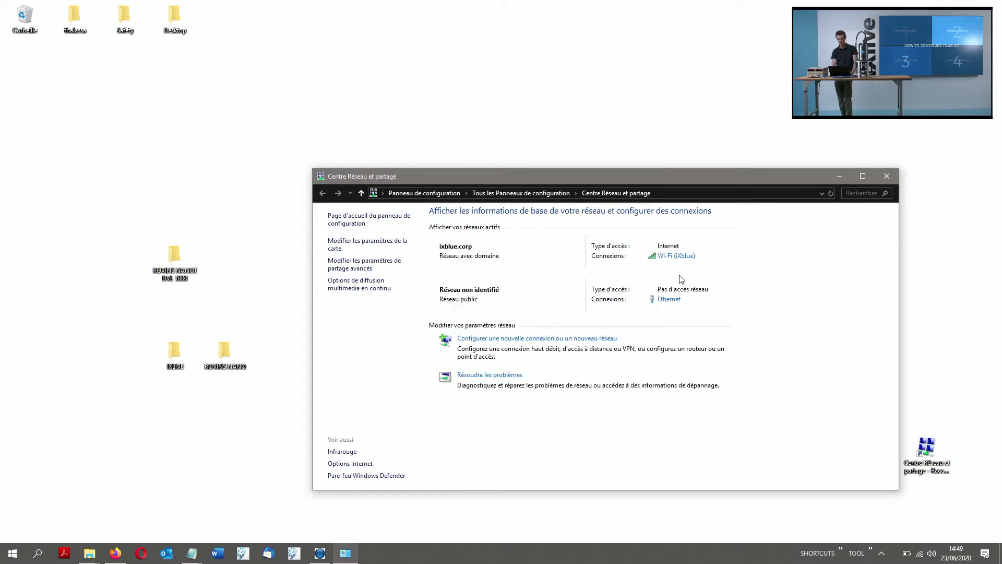
{"action": "left_click", "coordinate": [668, 301]}
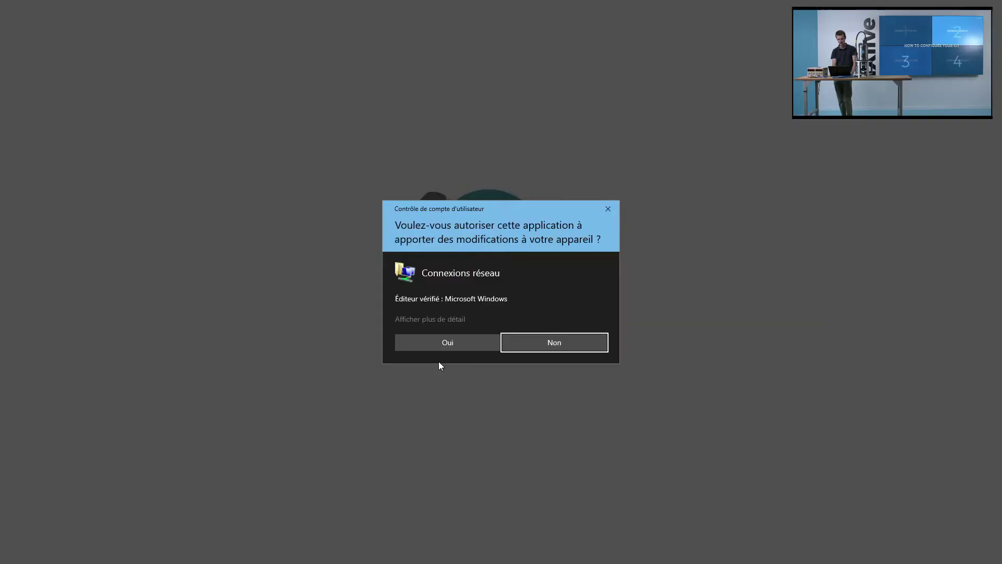
{"action": "left_click", "coordinate": [456, 340]}
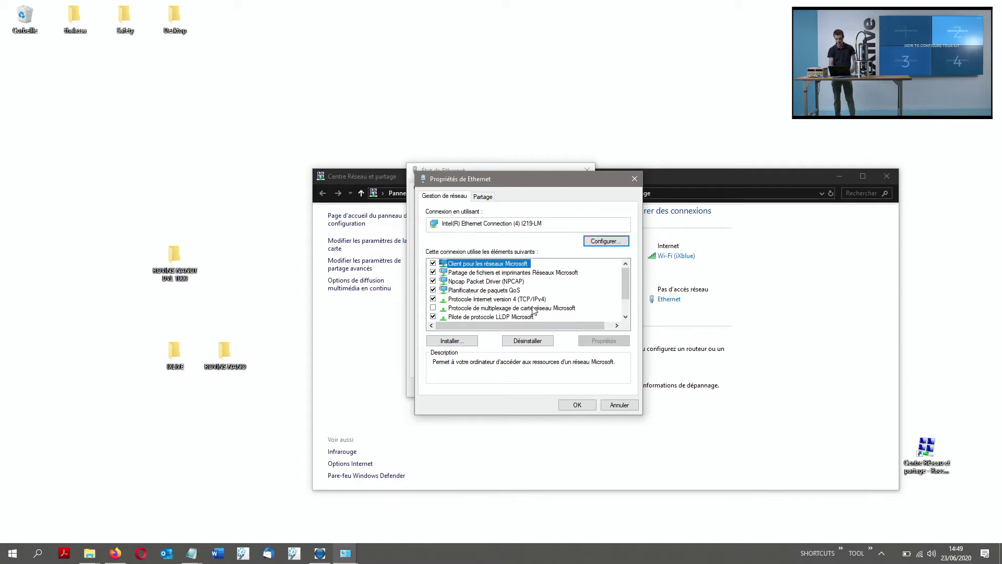
{"action": "double_click", "coordinate": [532, 299]}
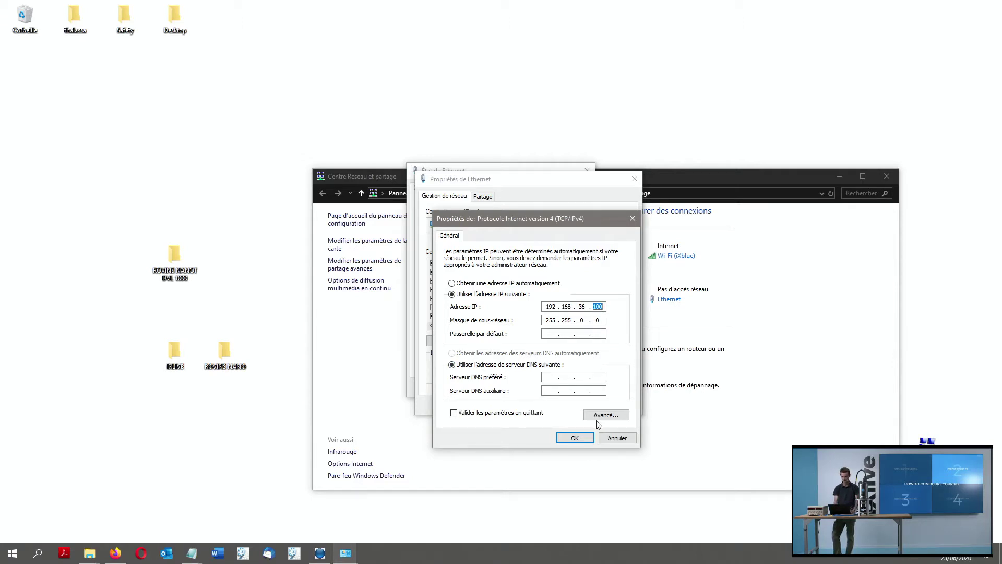
{"action": "left_click", "coordinate": [575, 437]}
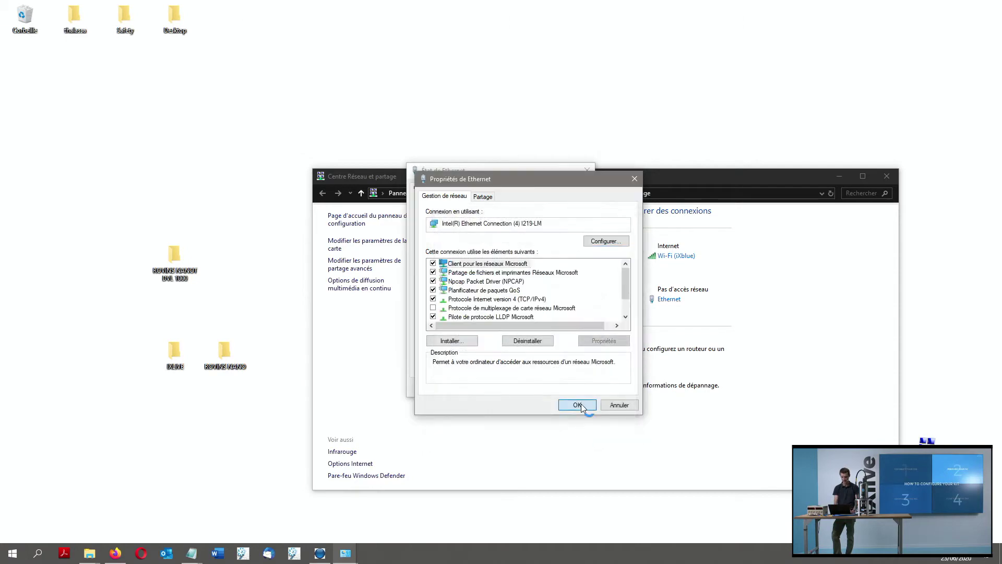
{"action": "left_click", "coordinate": [581, 403]}
{"action": "left_click", "coordinate": [581, 388]}
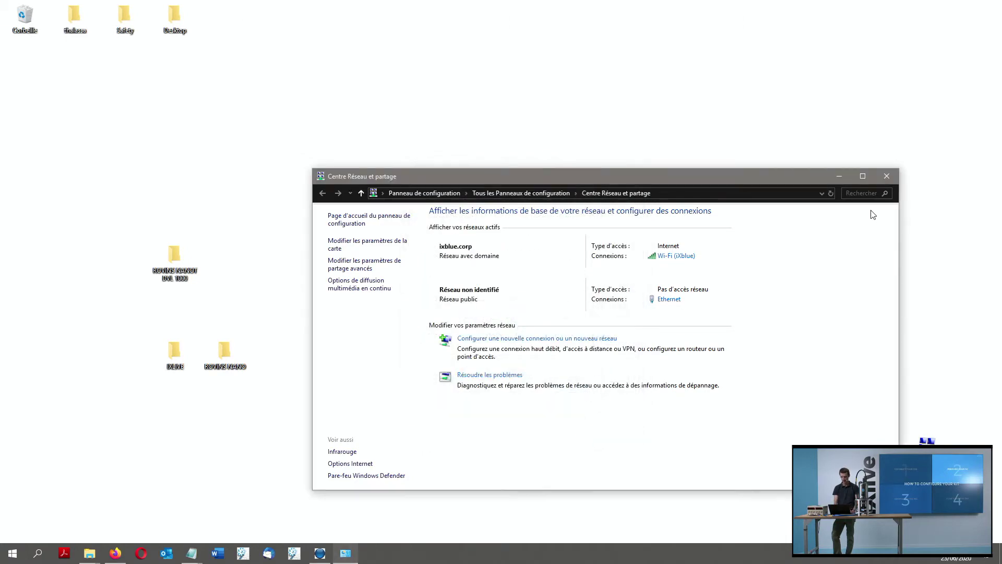
Return to Firefox and reload the ROVINS Nano page from its base address 192.168.36.133
{"action": "left_click", "coordinate": [887, 175]}
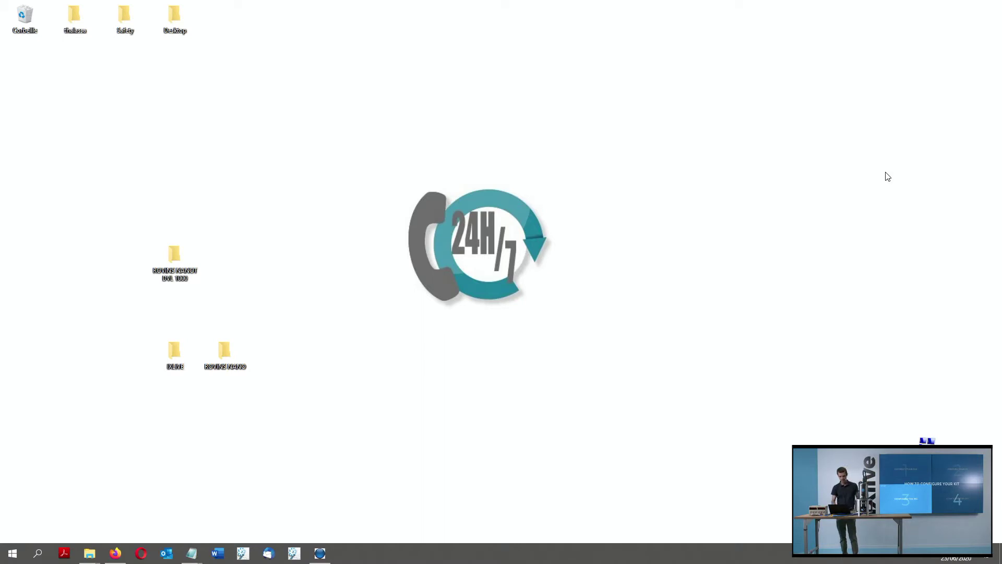
{"action": "left_click", "coordinate": [115, 552]}
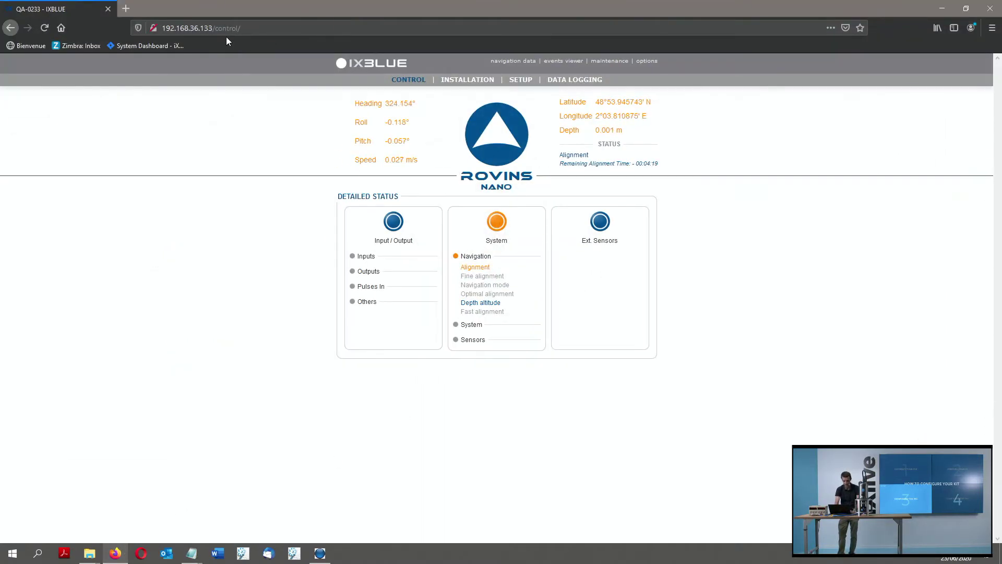
{"action": "left_click", "coordinate": [228, 29]}
{"action": "key", "text": "BackSpace"}
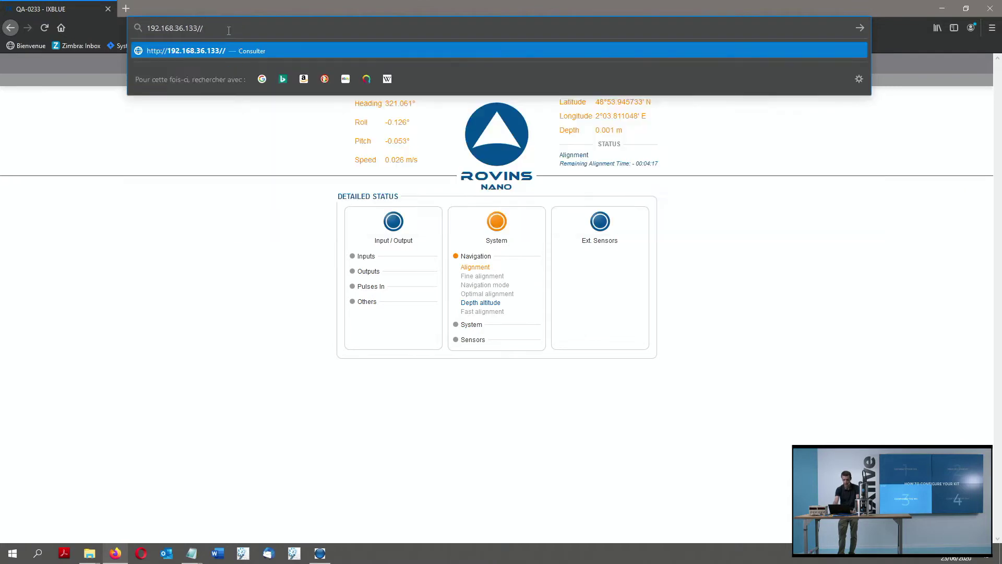
{"action": "key", "text": "Return"}
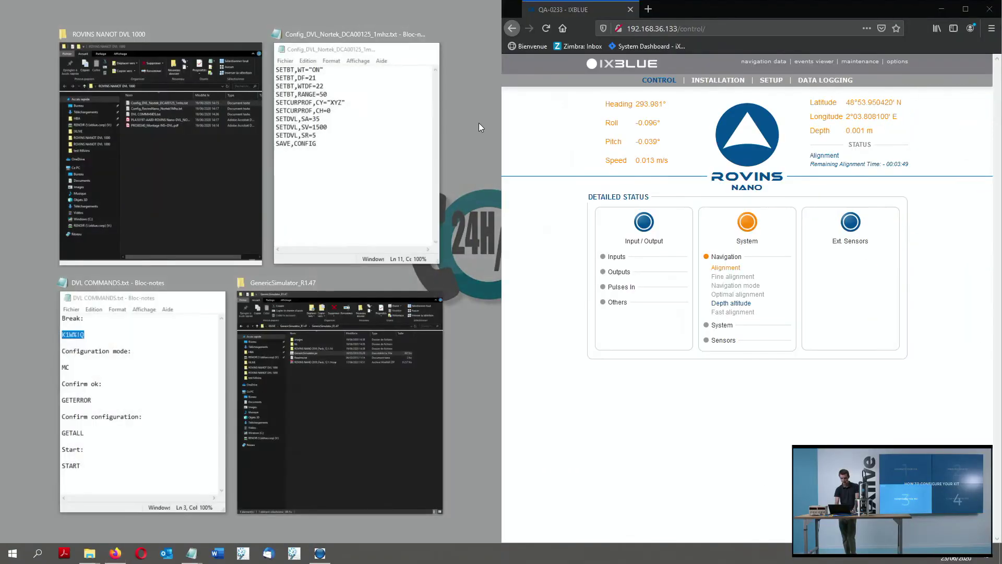
Snap the ROVINS NANOT DVL 1000 folder to the left half, then maximize the browser
{"action": "left_click", "coordinate": [164, 180]}
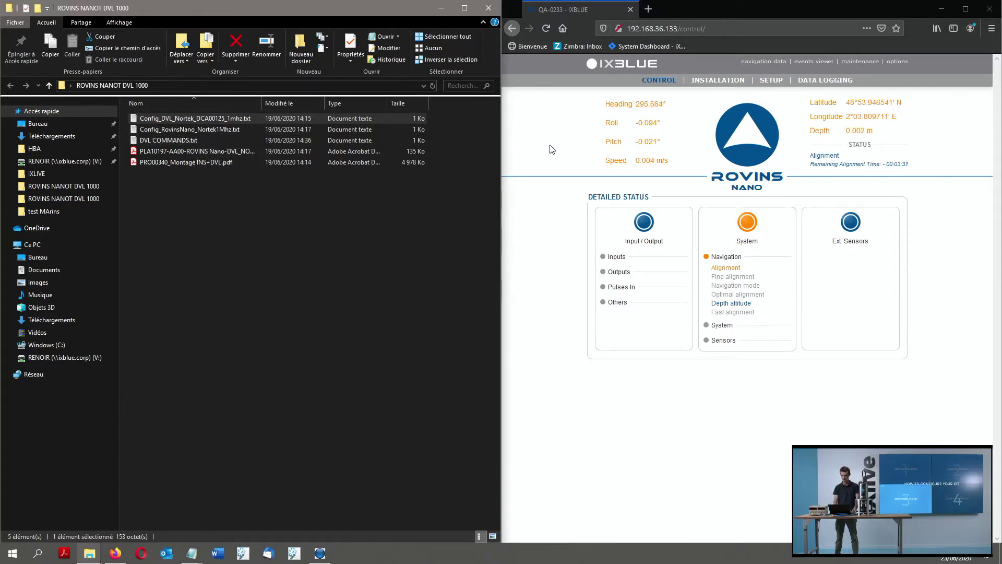
{"action": "left_click", "coordinate": [961, 9]}
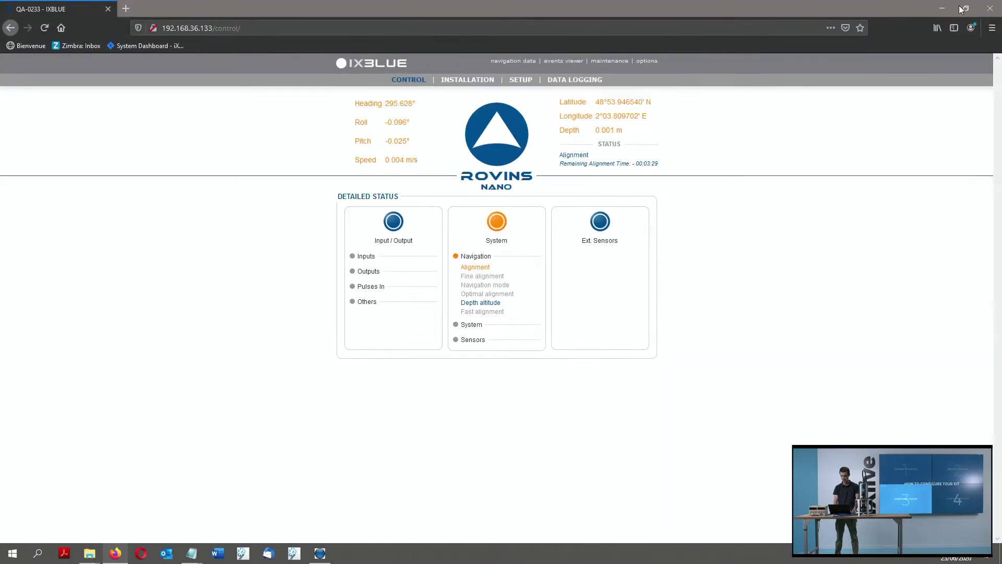
{"action": "mouse_move", "coordinate": [528, 85]}
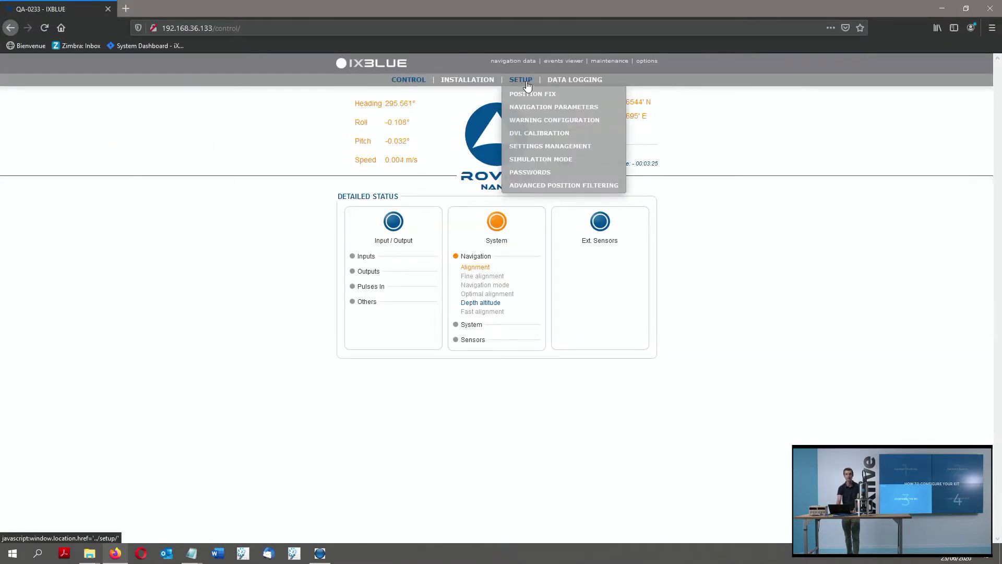
Load Config_RovinsNano_Nortek1Mhz.txt into the unit through SETUP > Settings Management
{"action": "mouse_move", "coordinate": [474, 99]}
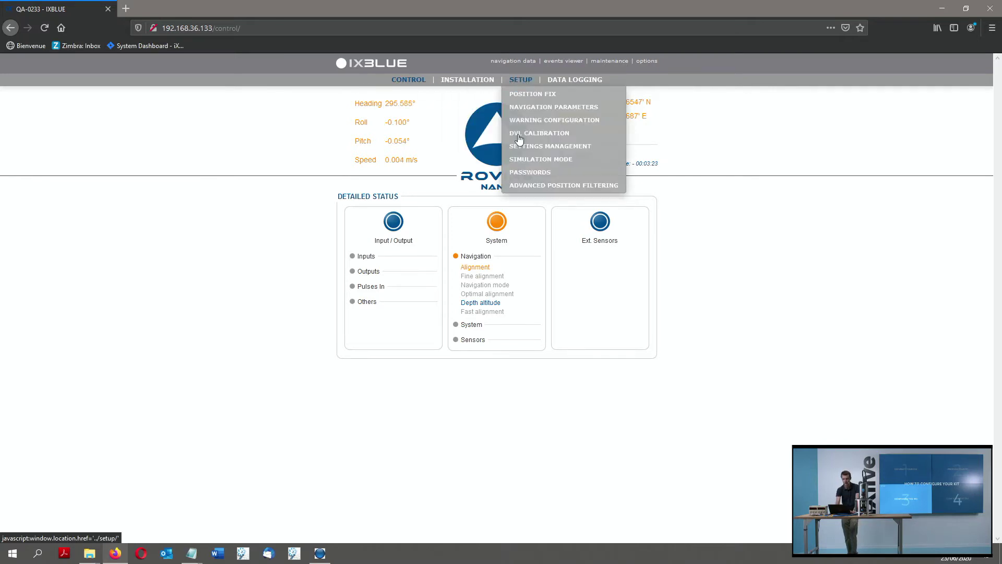
{"action": "left_click", "coordinate": [523, 149]}
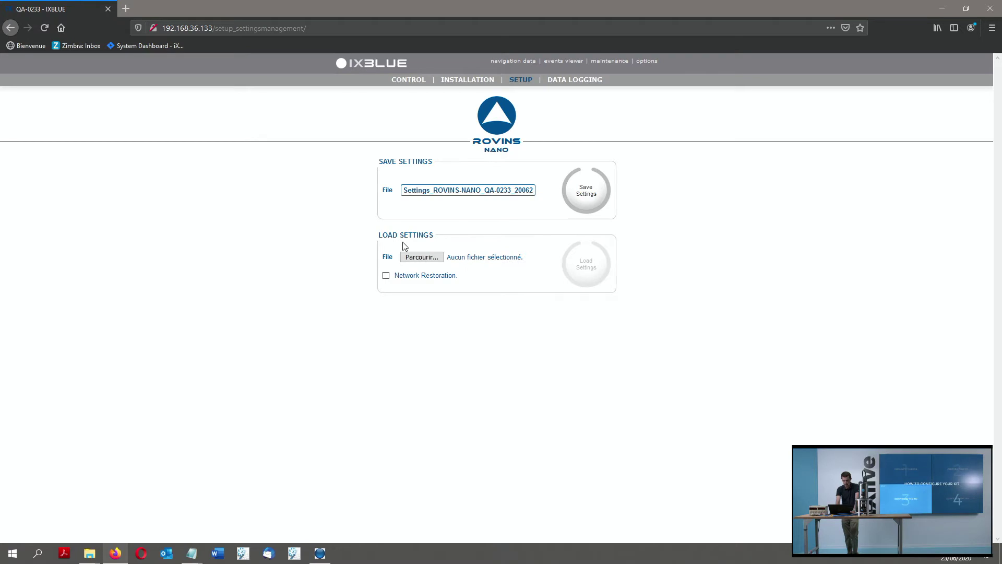
{"action": "left_click", "coordinate": [427, 258]}
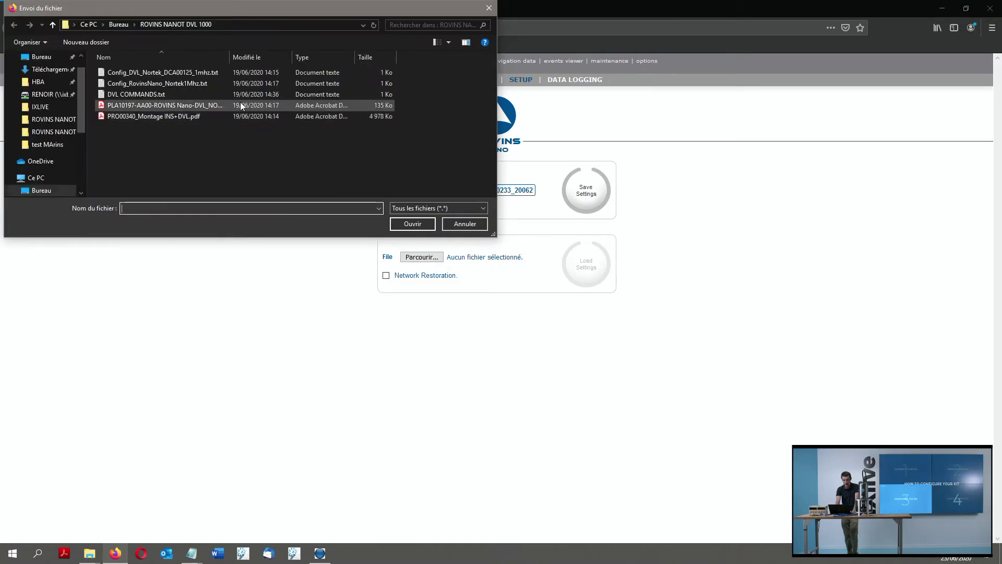
{"action": "left_click", "coordinate": [182, 83]}
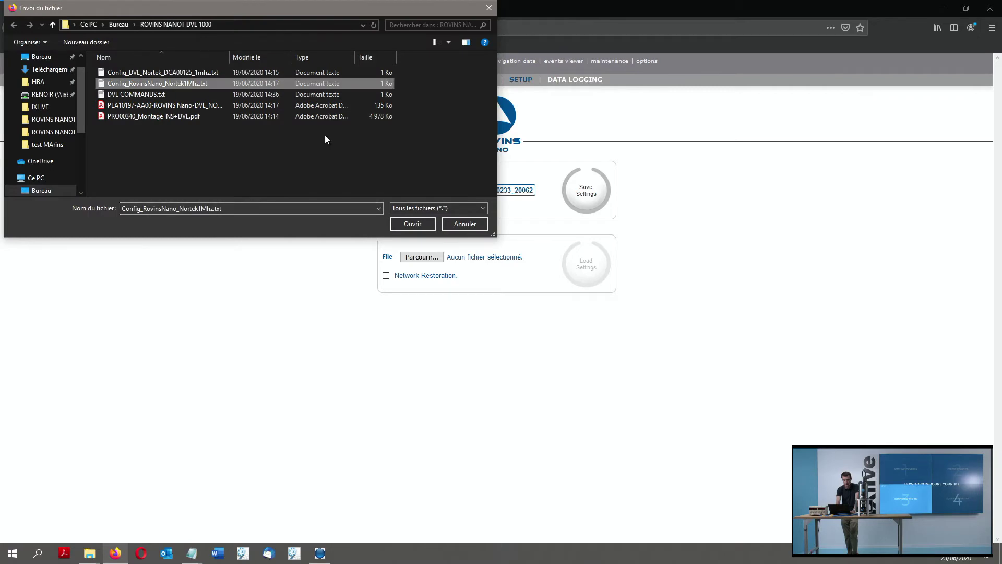
{"action": "left_click", "coordinate": [406, 223]}
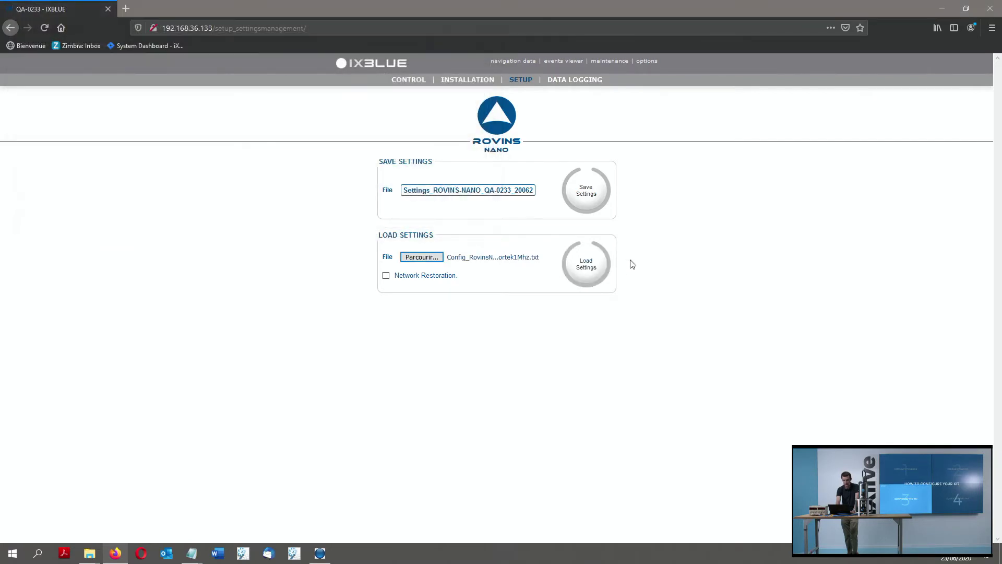
{"action": "left_click", "coordinate": [587, 270]}
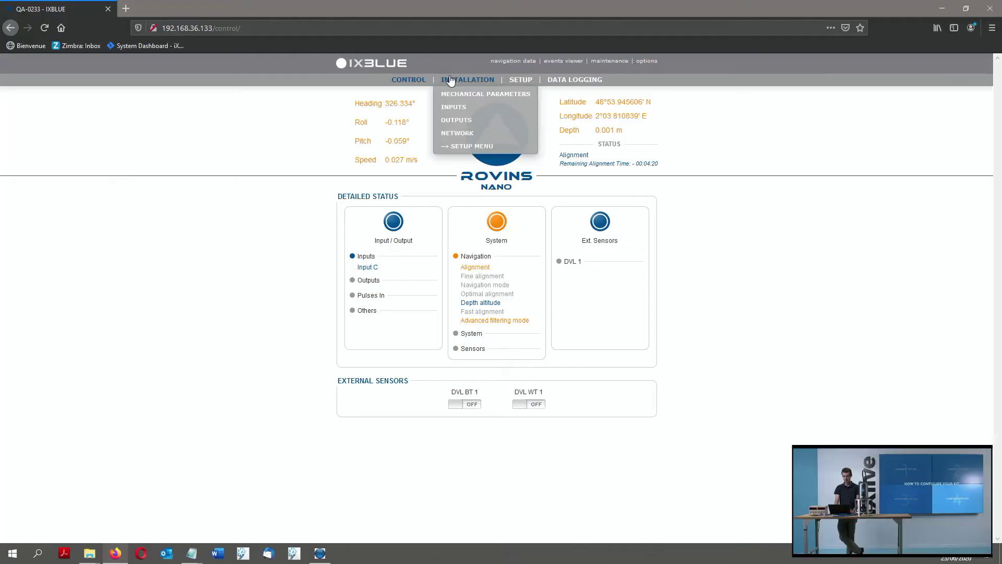
Open Input C's Sensor Control Panel, centre it, and focus the External Sensor Requests box
{"action": "left_click", "coordinate": [452, 107]}
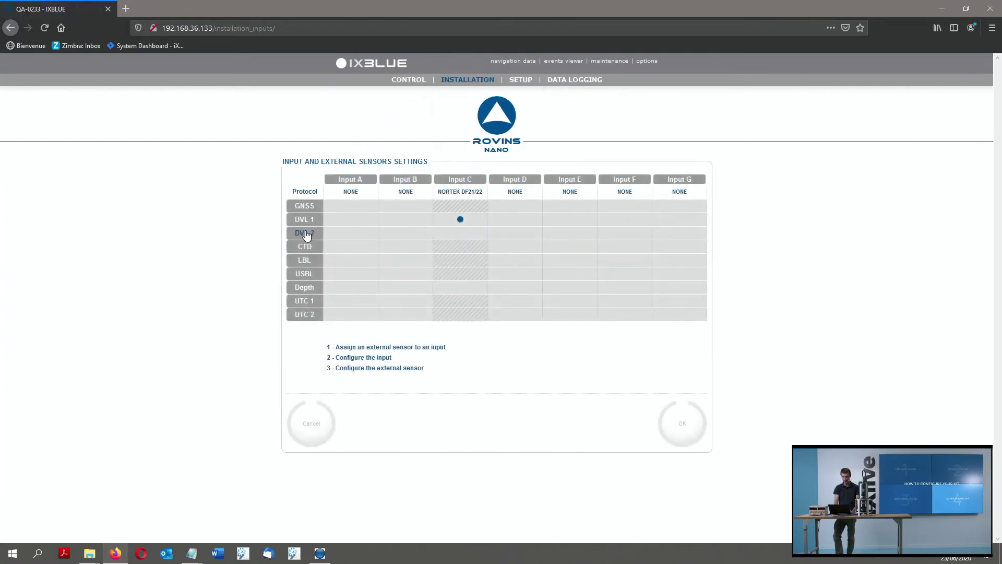
{"action": "left_click", "coordinate": [455, 182]}
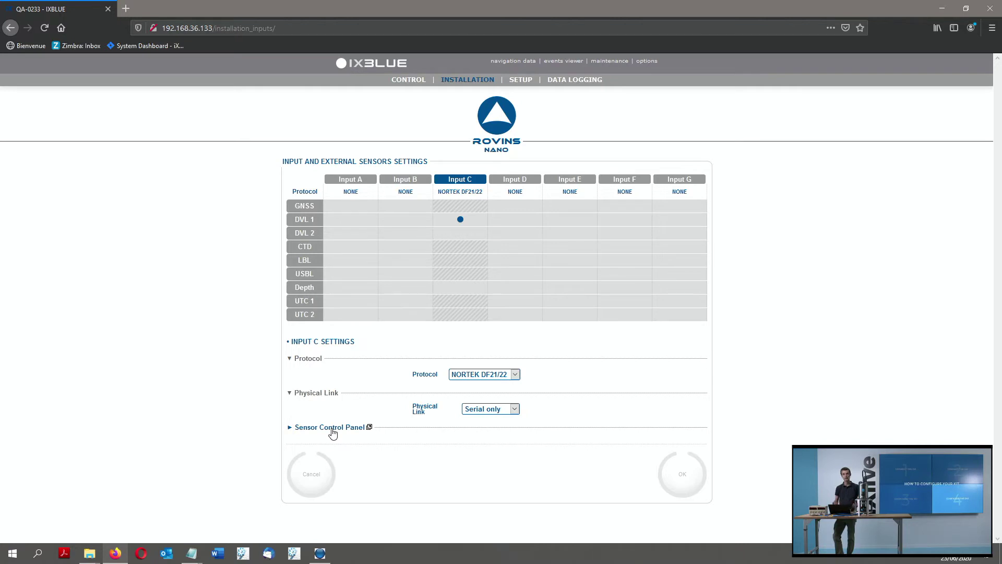
{"action": "left_click", "coordinate": [332, 428]}
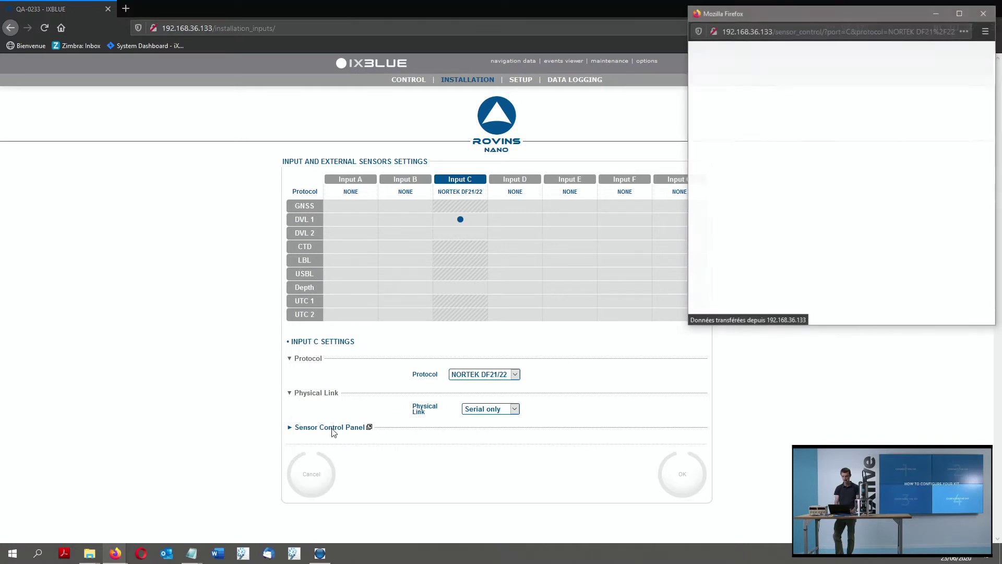
{"action": "left_click_drag", "start_coordinate": [829, 18], "coordinate": [480, 115]}
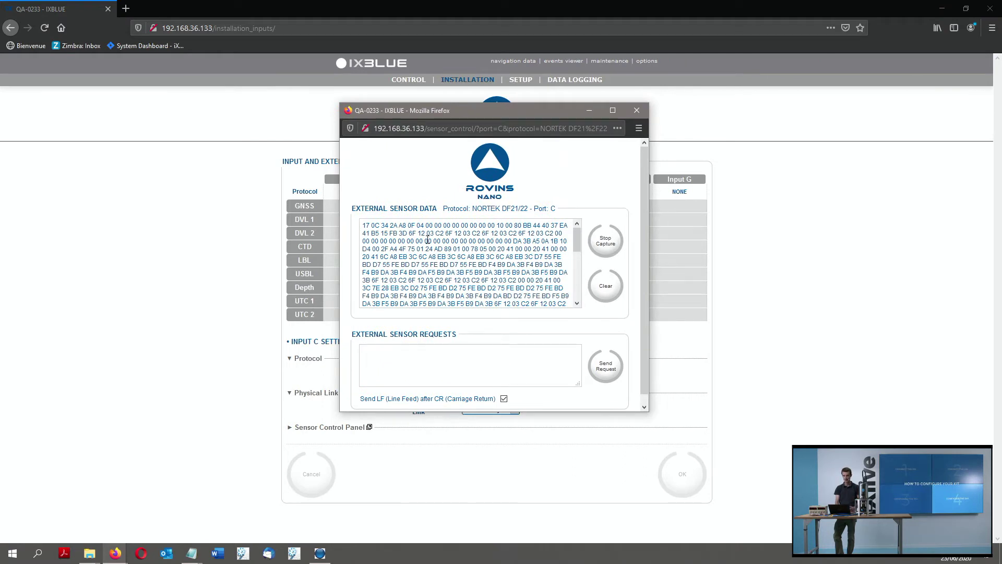
{"action": "left_click_drag", "start_coordinate": [391, 236], "coordinate": [514, 280]}
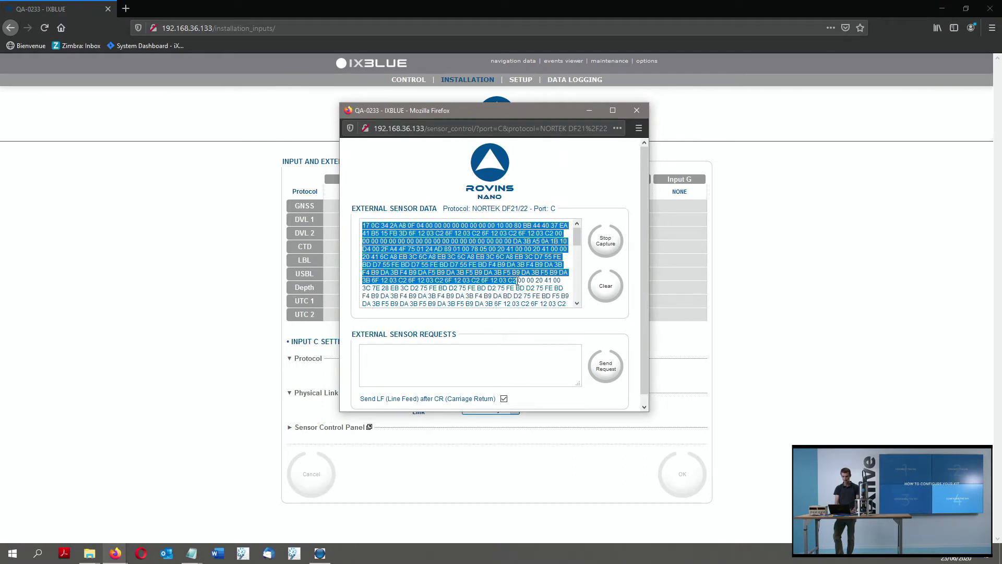
{"action": "left_click", "coordinate": [516, 275]}
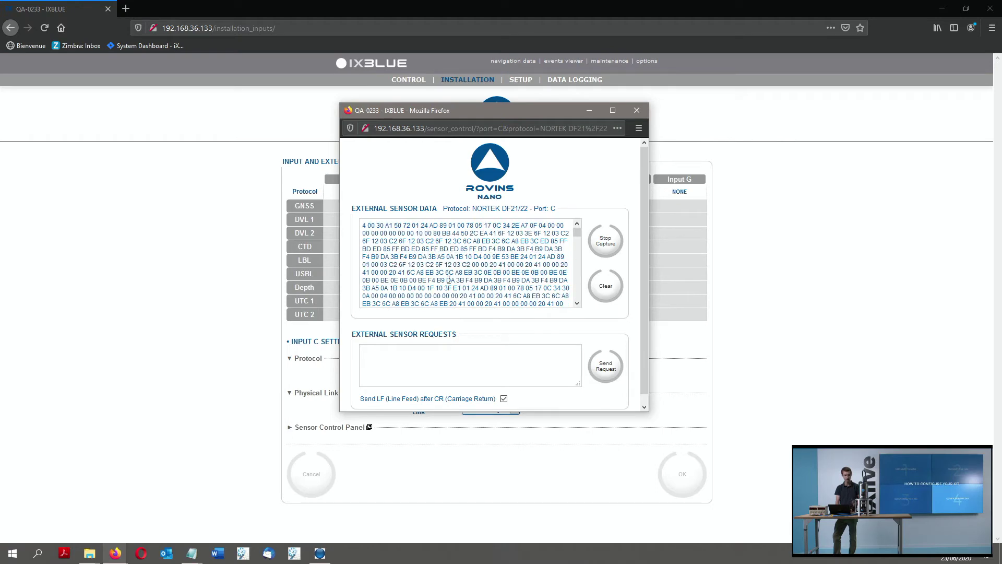
{"action": "left_click", "coordinate": [395, 359]}
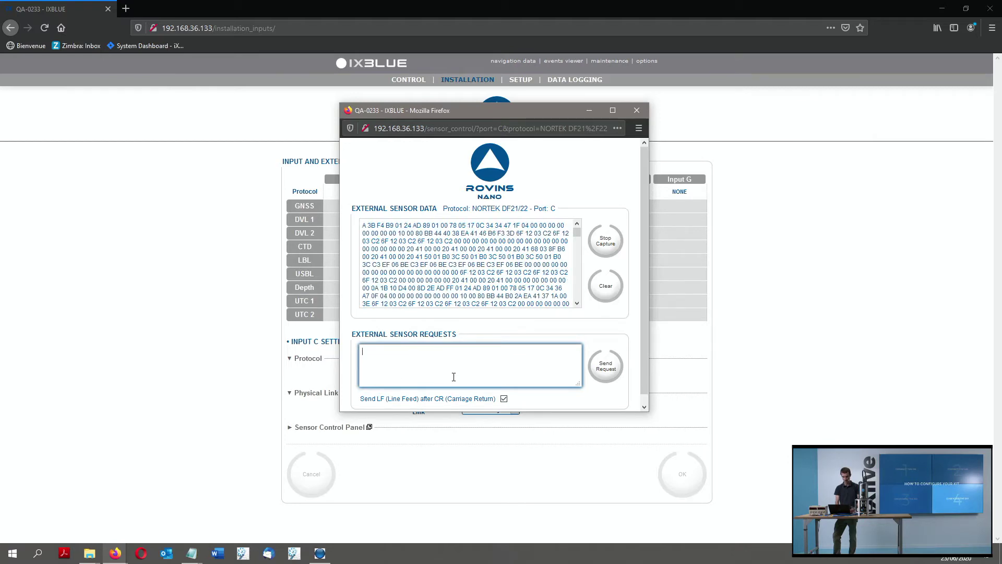
Paste the break string from DVL COMMANDS.txt, enable 'Send LF after CR', and send it
{"action": "left_click", "coordinate": [942, 9]}
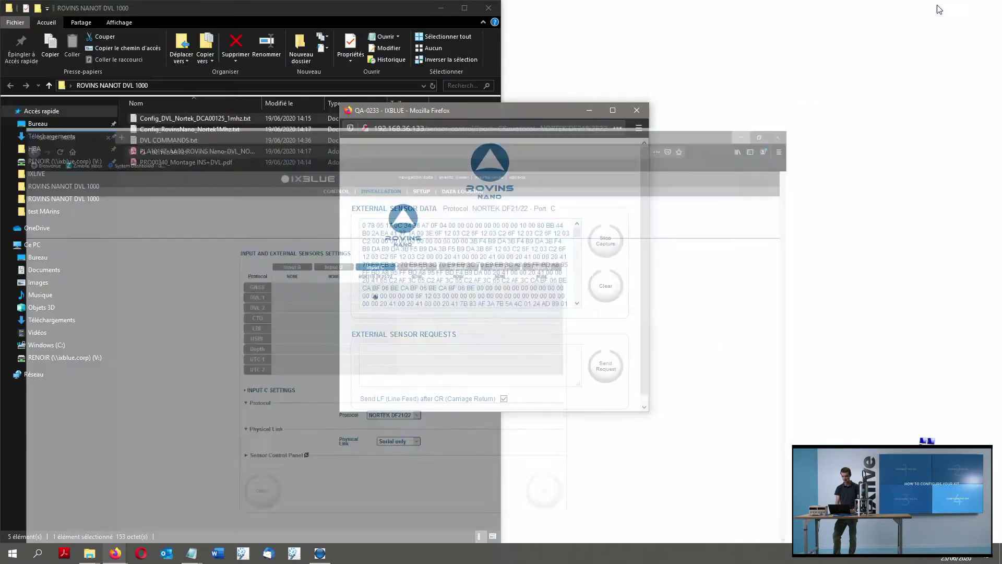
{"action": "double_click", "coordinate": [179, 140]}
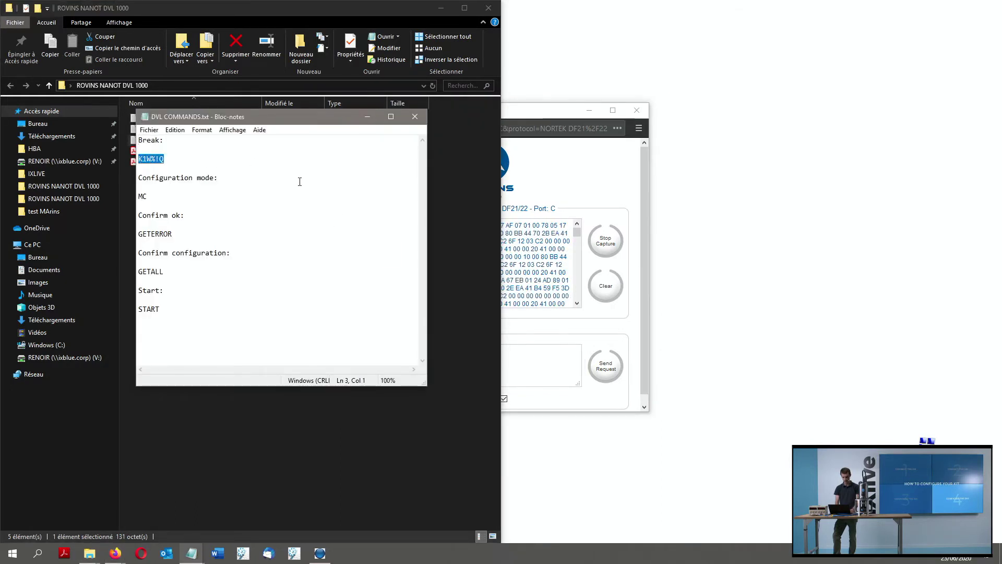
{"action": "left_click", "coordinate": [559, 364]}
{"action": "type", "text": "K1W%!Q"}
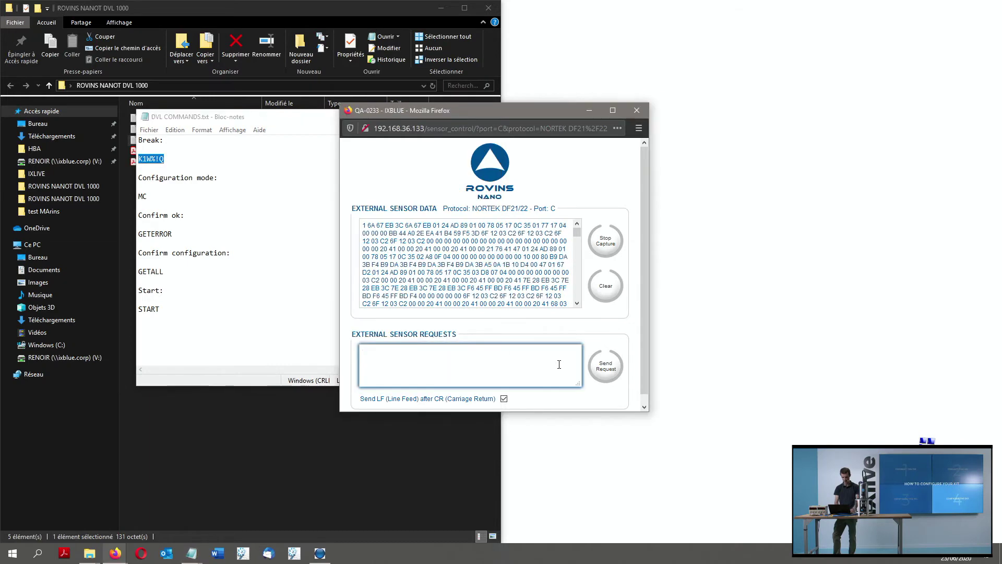
{"action": "key", "text": "Return"}
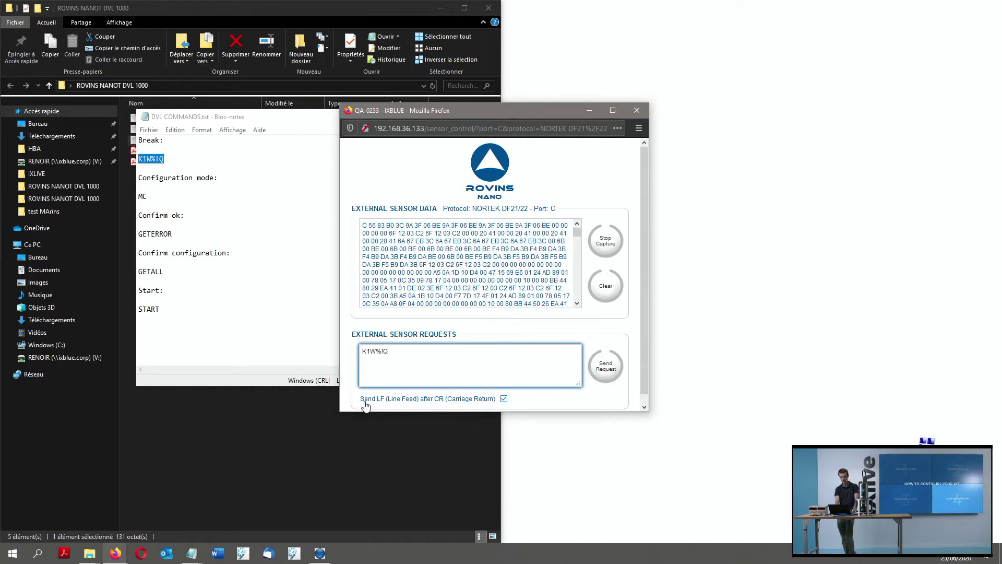
{"action": "left_click", "coordinate": [504, 399]}
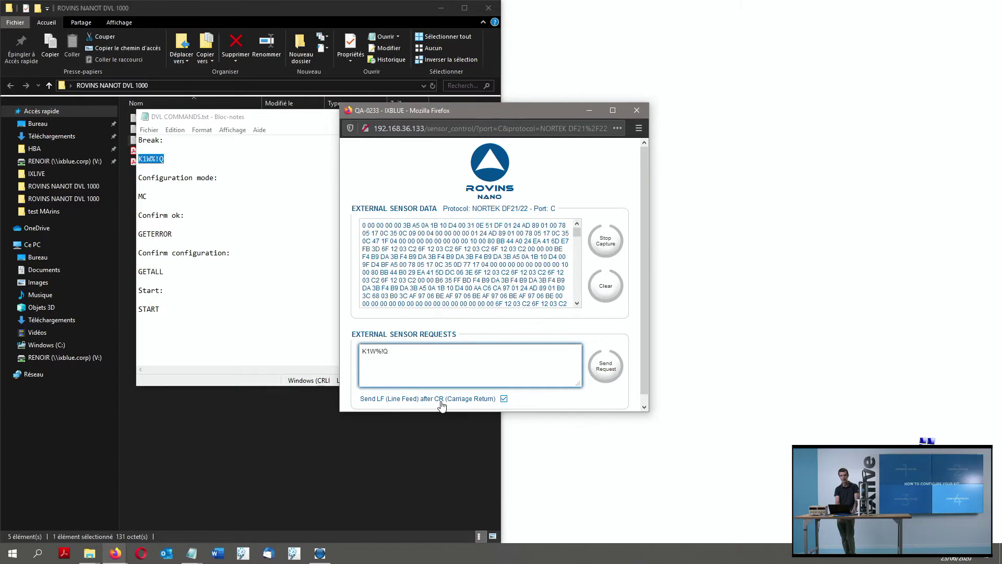
{"action": "left_click", "coordinate": [603, 368]}
{"action": "left_click_drag", "start_coordinate": [578, 236], "coordinate": [583, 318]}
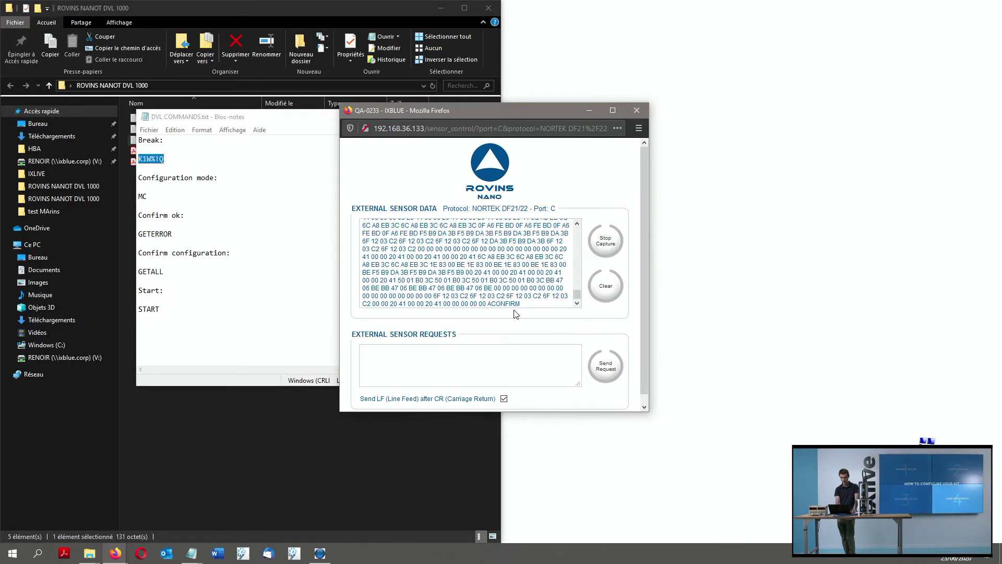
Send the MC request to put the Nortek DVL into command mode
{"action": "left_click", "coordinate": [410, 354]}
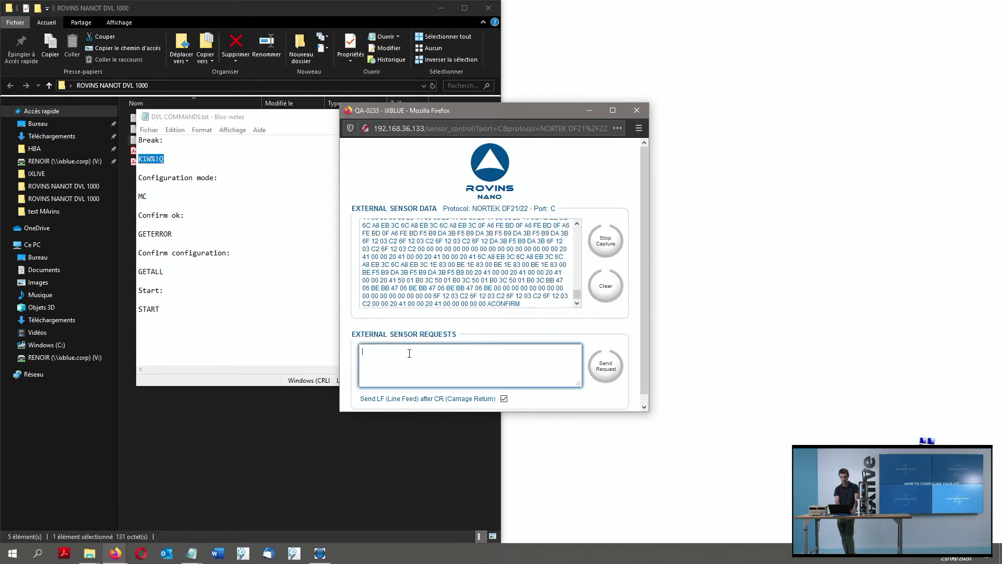
{"action": "type", "text": "MC"}
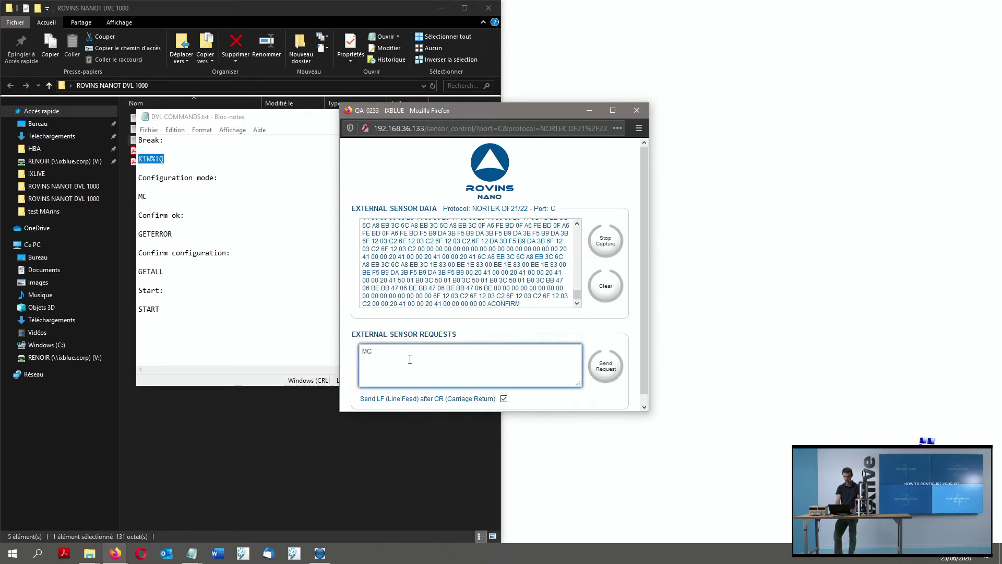
{"action": "left_click", "coordinate": [615, 378]}
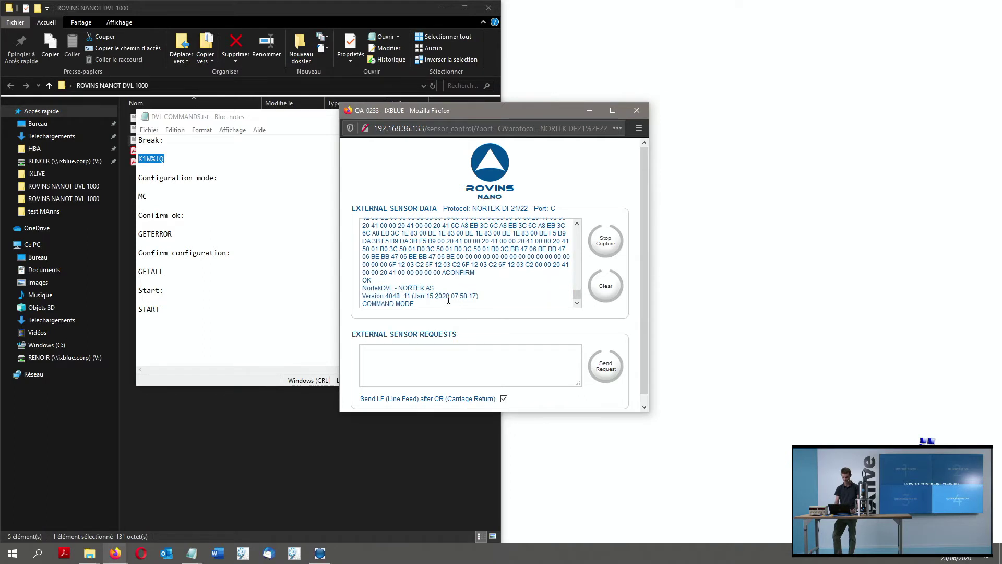
Paste all commands from the Nortek DVL configuration file into the request box and send them
{"action": "left_click", "coordinate": [246, 435]}
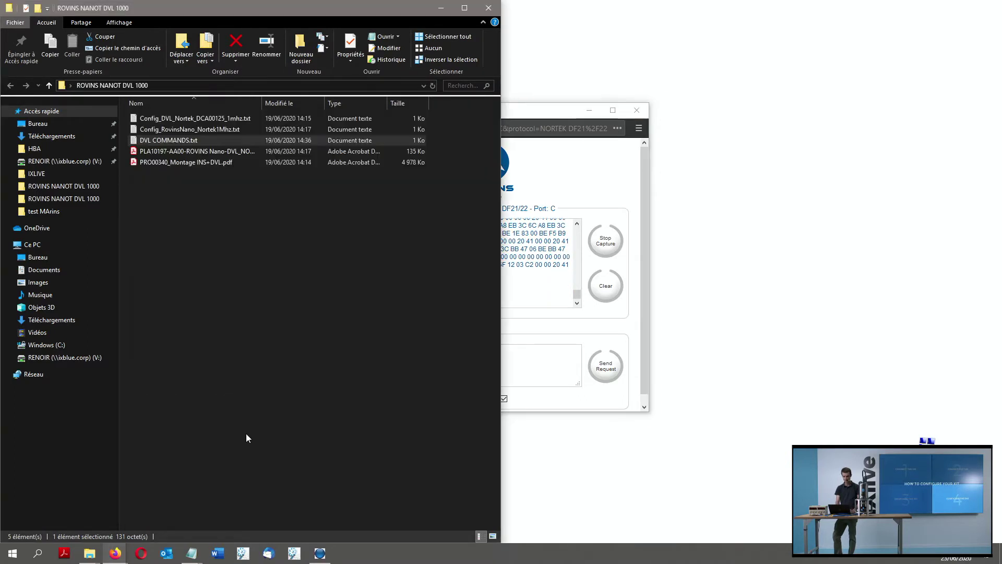
{"action": "double_click", "coordinate": [182, 119]}
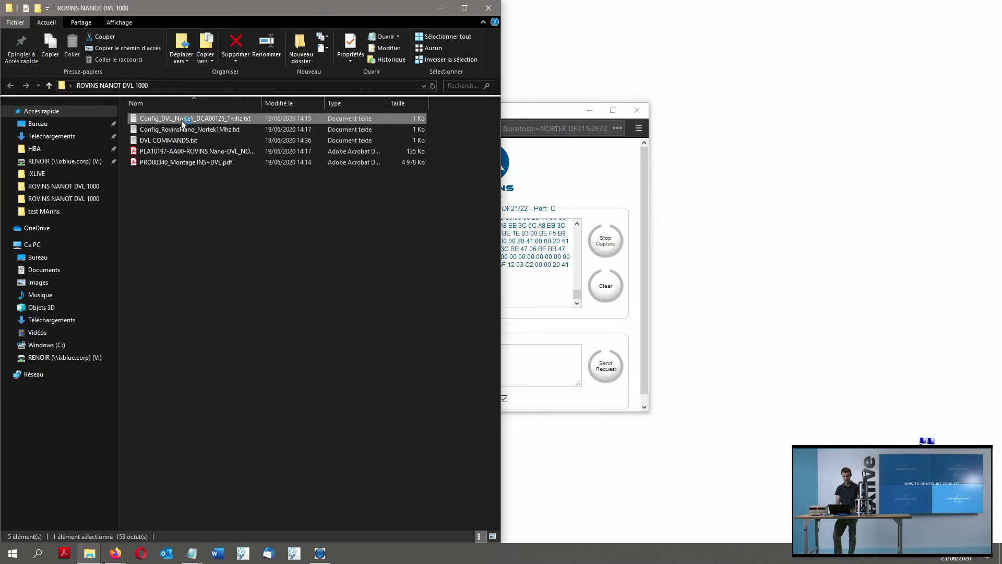
{"action": "left_click_drag", "start_coordinate": [229, 260], "coordinate": [138, 137]}
{"action": "key", "text": "ctrl+c"}
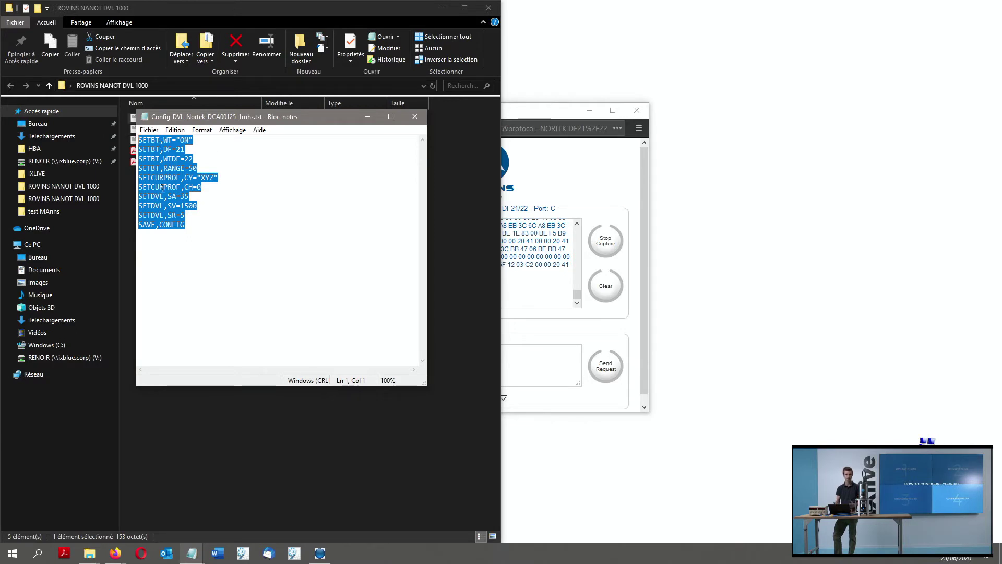
{"action": "left_click", "coordinate": [532, 361]}
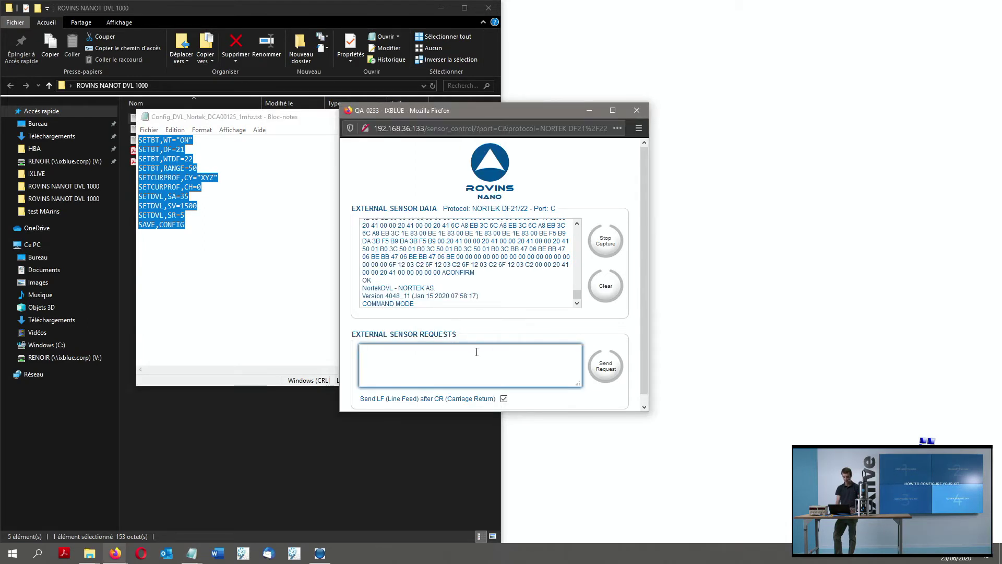
{"action": "key", "text": "ctrl+v"}
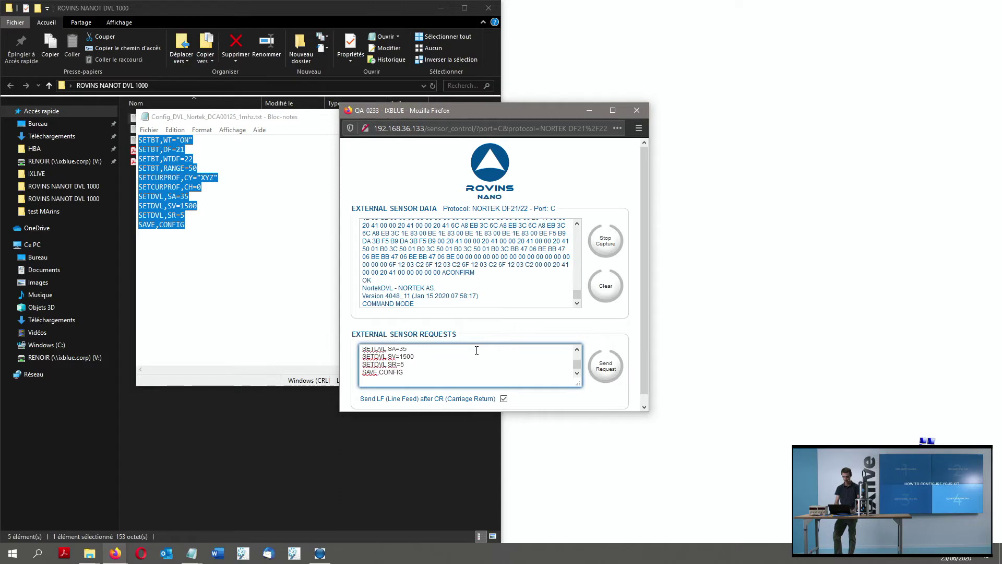
{"action": "left_click", "coordinate": [609, 369]}
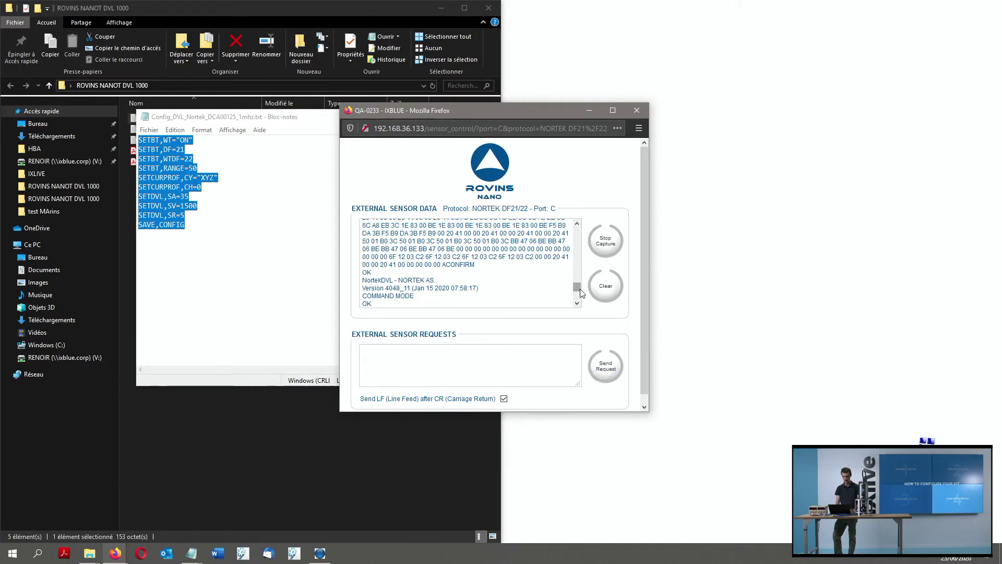
{"action": "left_click", "coordinate": [577, 304]}
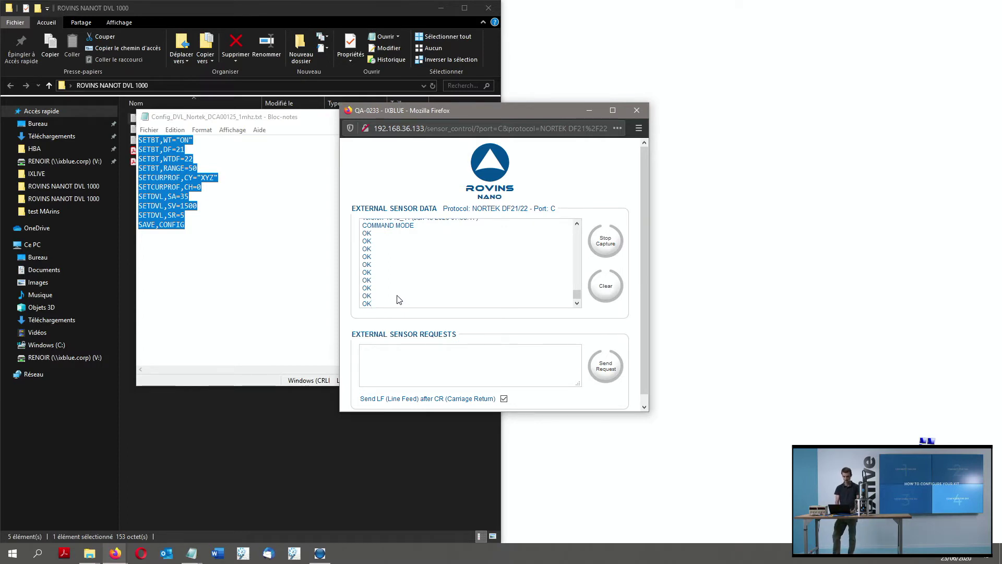
Send START to the DVL, hide Notepad and Explorer, close the sensor window, and return to Control
{"action": "left_click", "coordinate": [398, 358]}
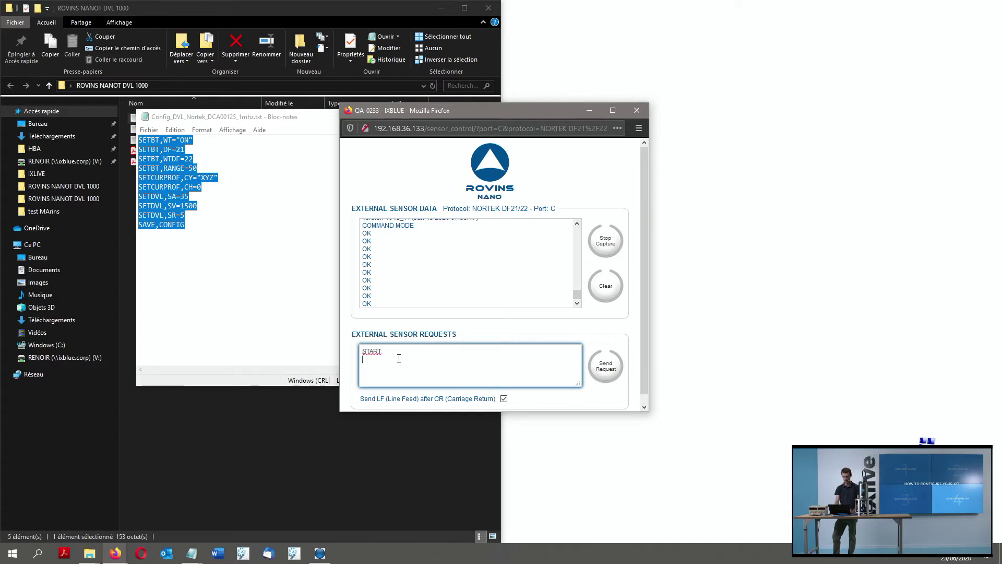
{"action": "left_click", "coordinate": [603, 371]}
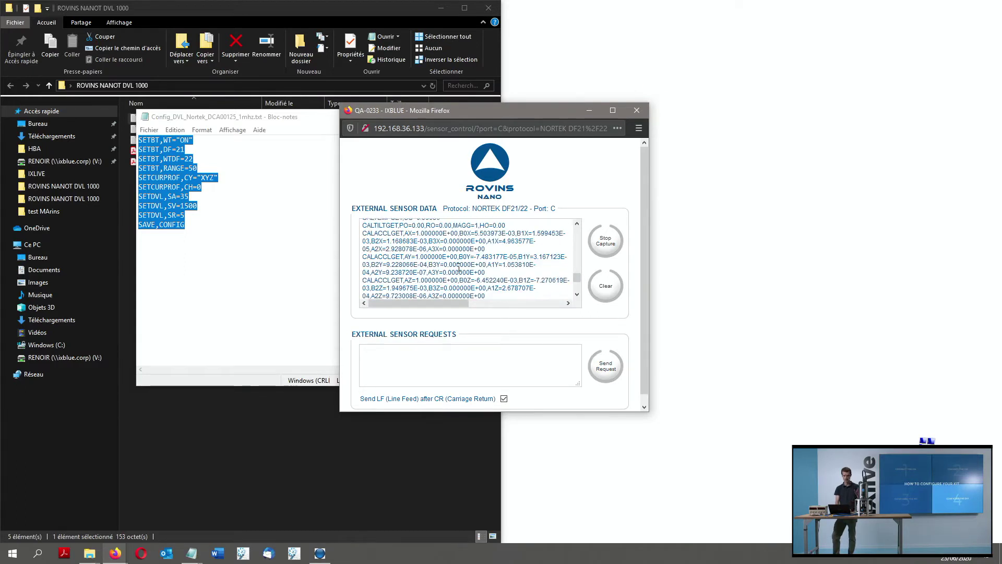
{"action": "left_click", "coordinate": [268, 241]}
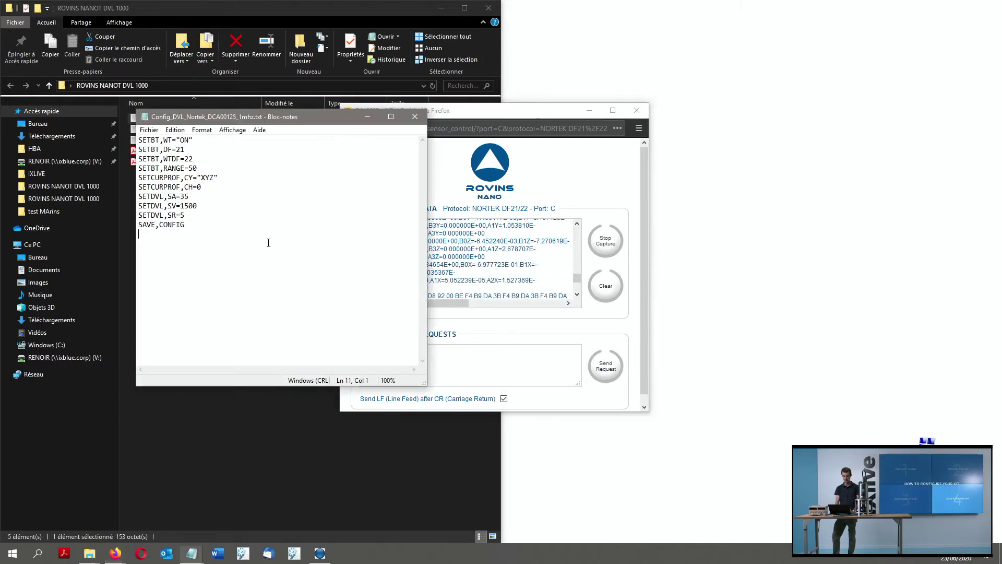
{"action": "left_click", "coordinate": [368, 116]}
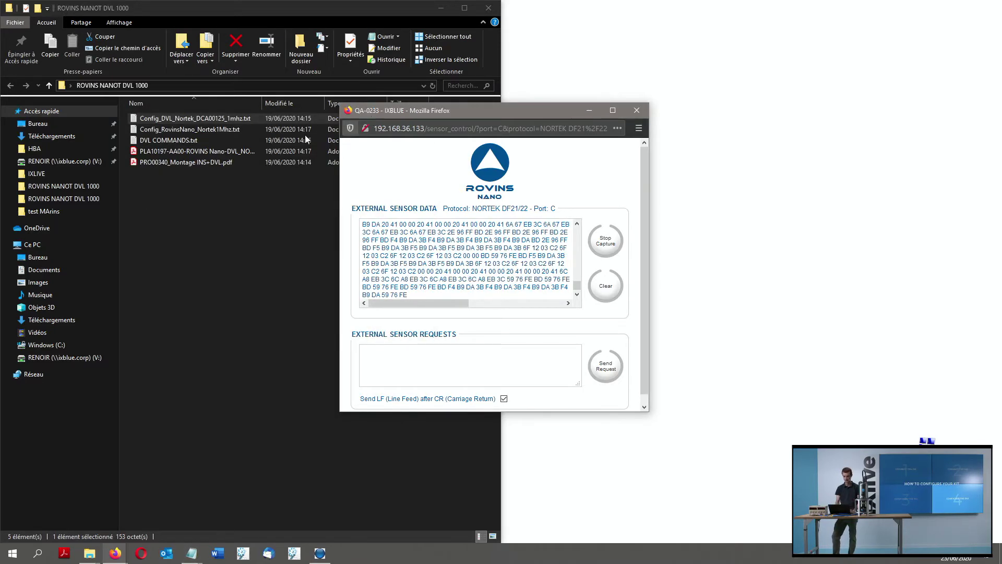
{"action": "left_click", "coordinate": [440, 8]}
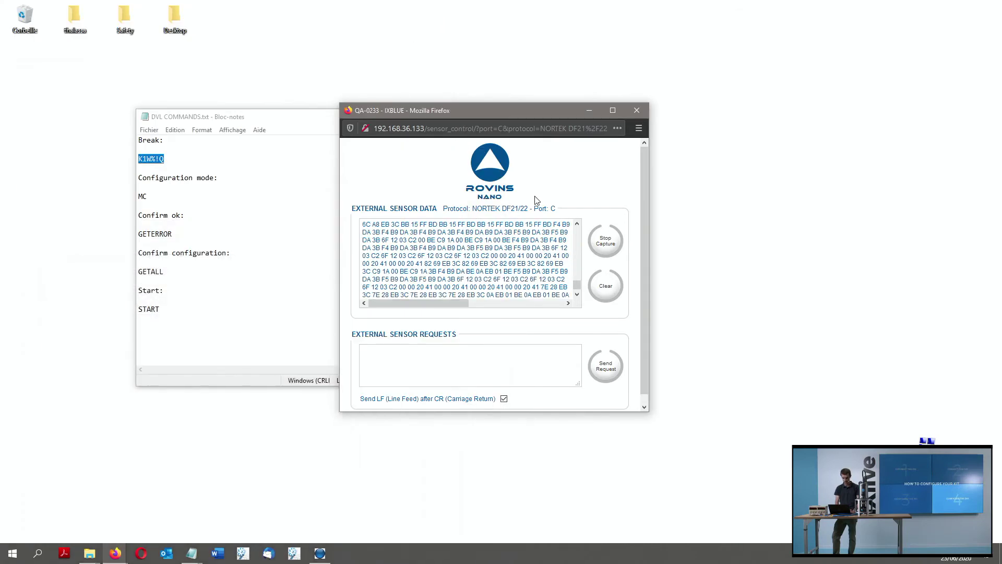
{"action": "left_click", "coordinate": [640, 112]}
{"action": "left_click", "coordinate": [115, 553]}
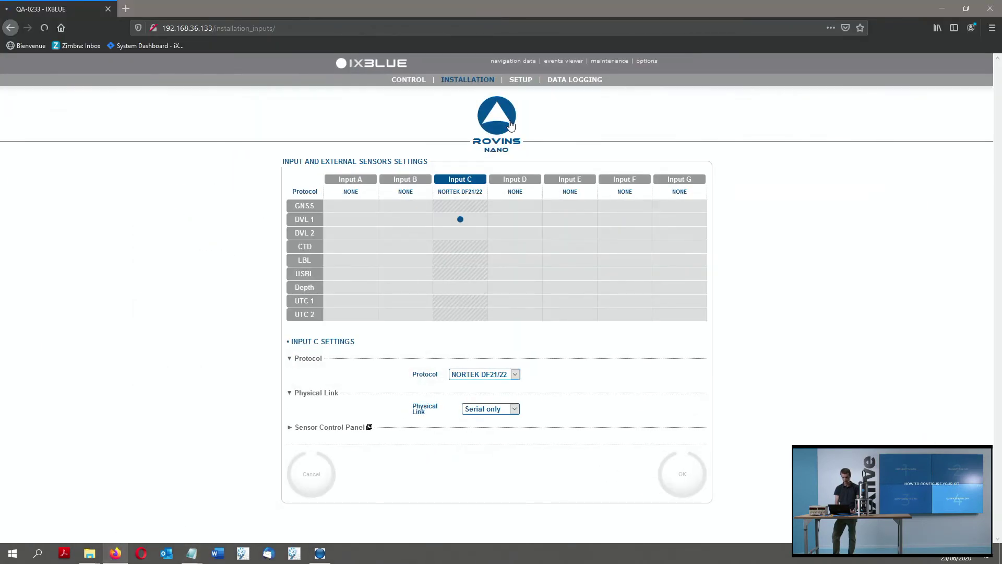
{"action": "left_click", "coordinate": [510, 126]}
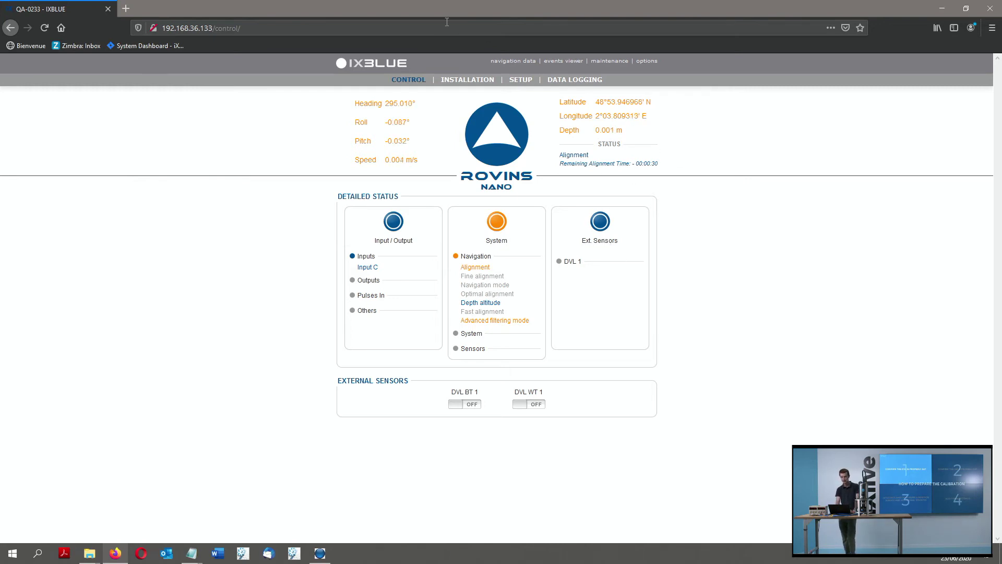
Go to INSTALLATION > INPUTS and expand Input C, showing NORTEK DF21/22 assigned to DVL 1
{"action": "mouse_move", "coordinate": [447, 88]}
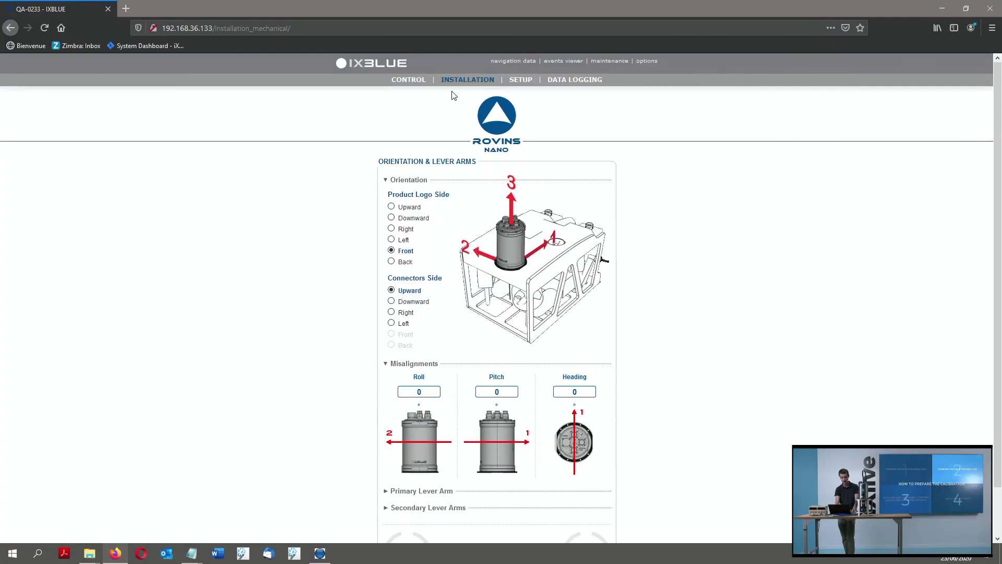
{"action": "mouse_move", "coordinate": [457, 78]}
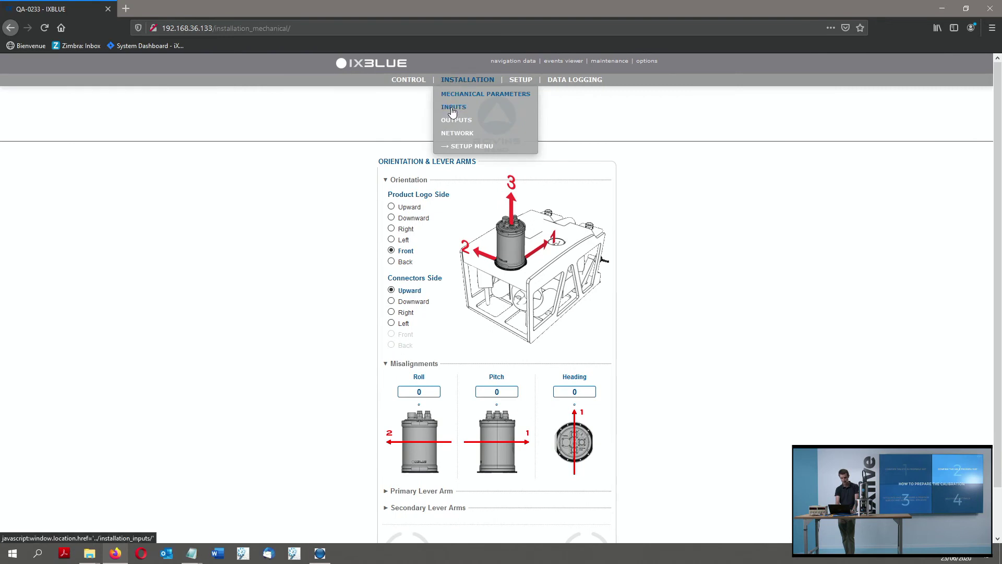
{"action": "left_click", "coordinate": [452, 108]}
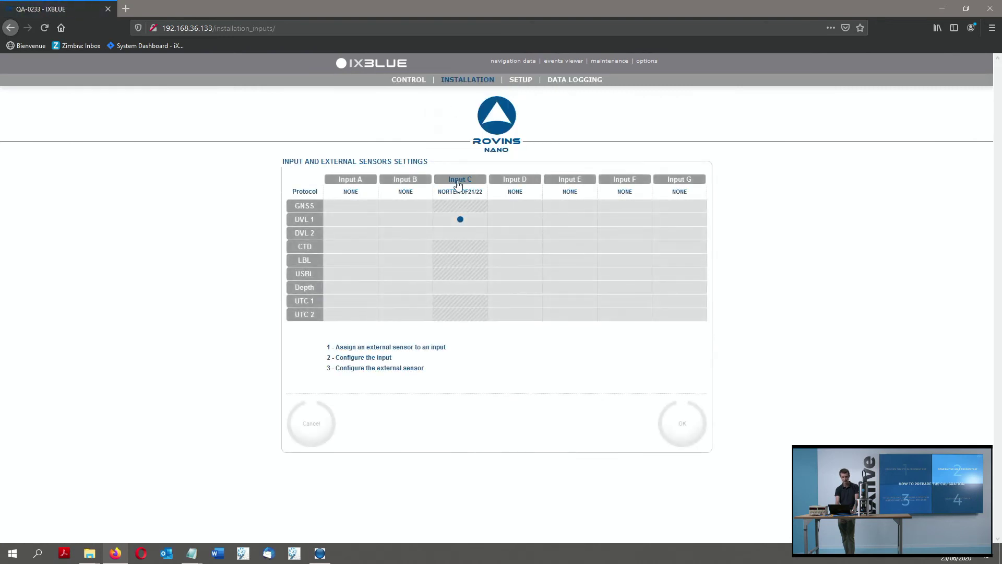
{"action": "left_click", "coordinate": [457, 180]}
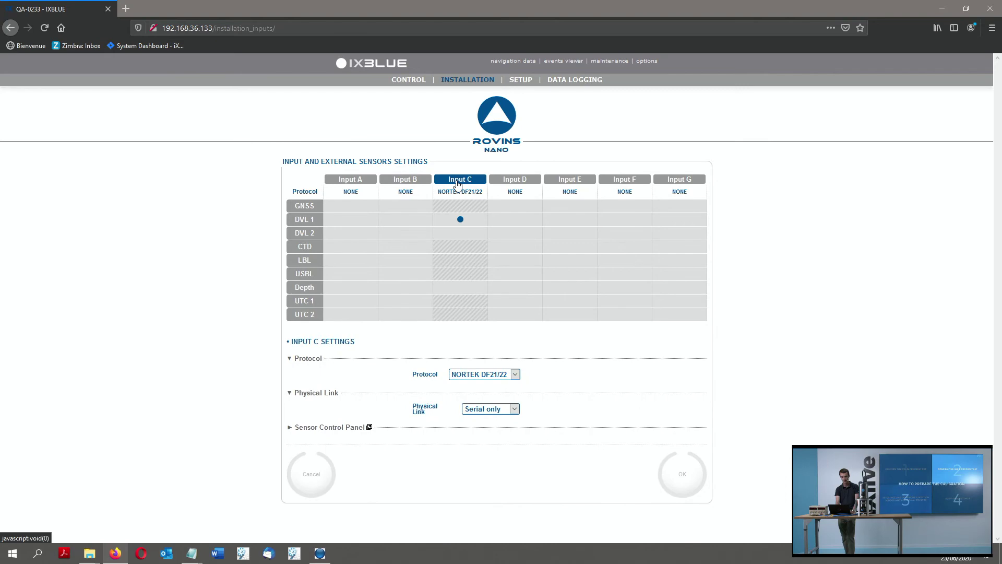
Enter -45 as the DVL 1 heading misalignment under Input C and apply it
{"action": "left_click", "coordinate": [303, 222]}
{"action": "scroll", "coordinate": [235, 311], "scroll_direction": "down", "scroll_amount": 5}
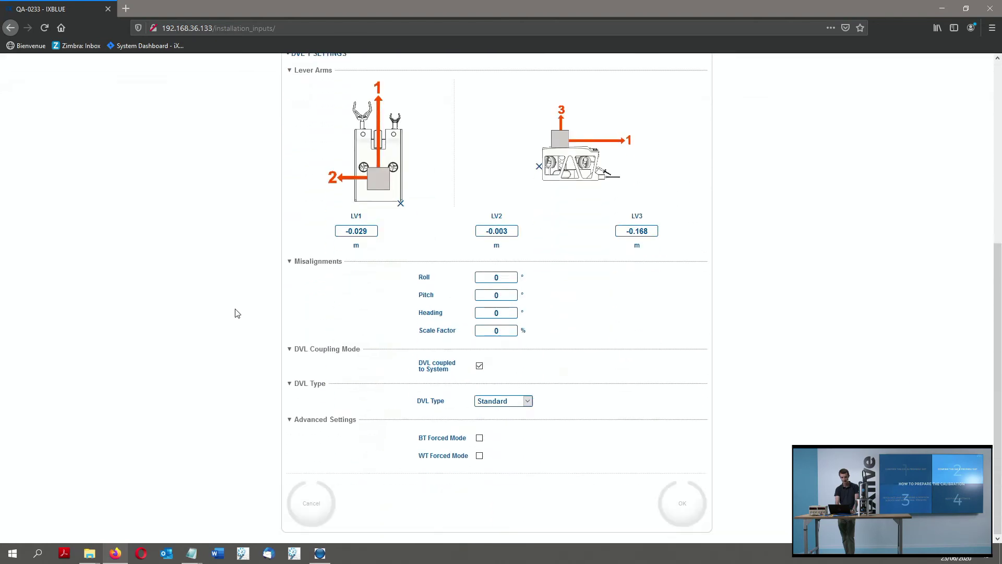
{"action": "double_click", "coordinate": [494, 315]}
{"action": "type", "text": "-45"}
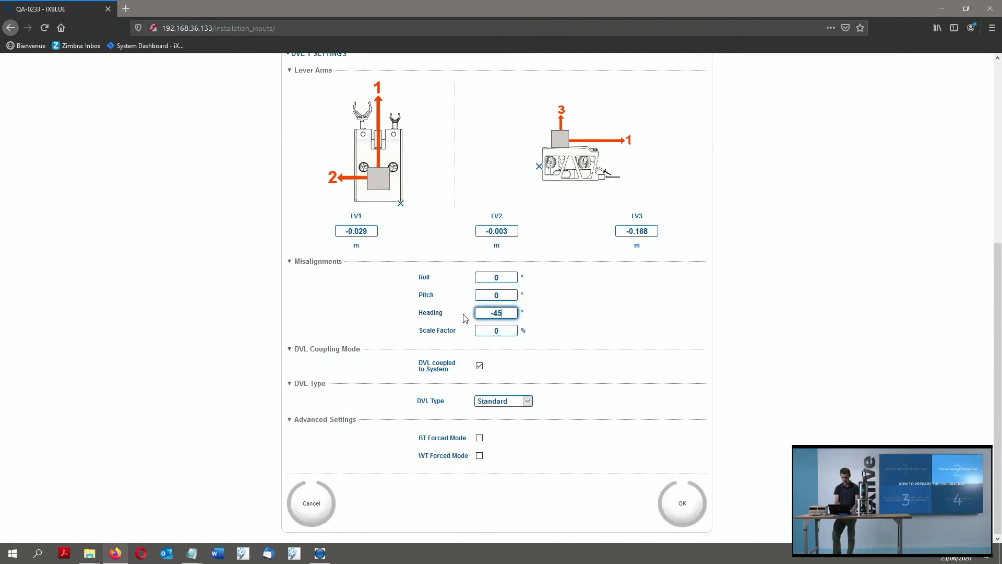
{"action": "left_click", "coordinate": [693, 504]}
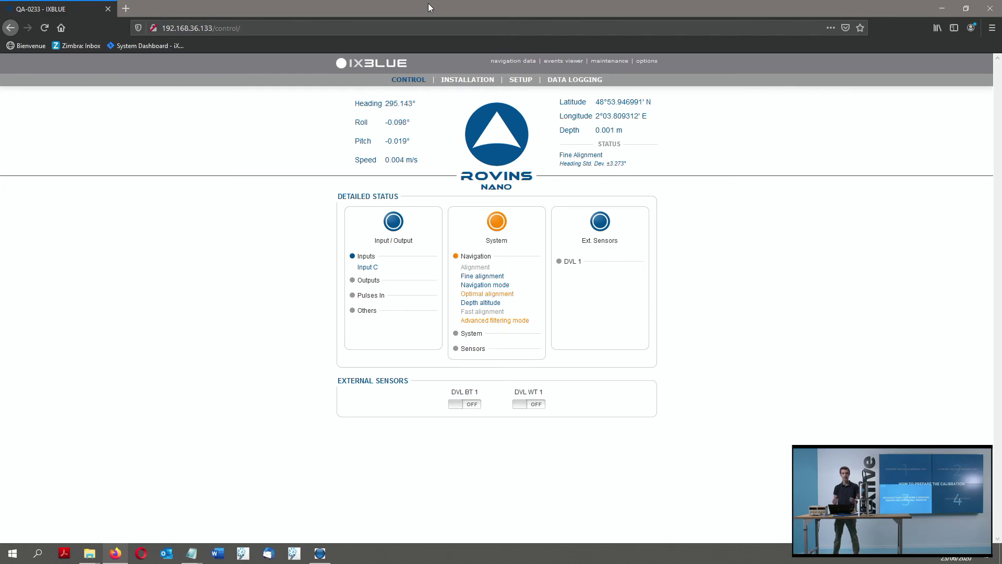
Dock the browser right, position the Generic Sensor Simulator beside it, and open INSTALLATION > INPUTS
{"action": "key", "text": "super+Right"}
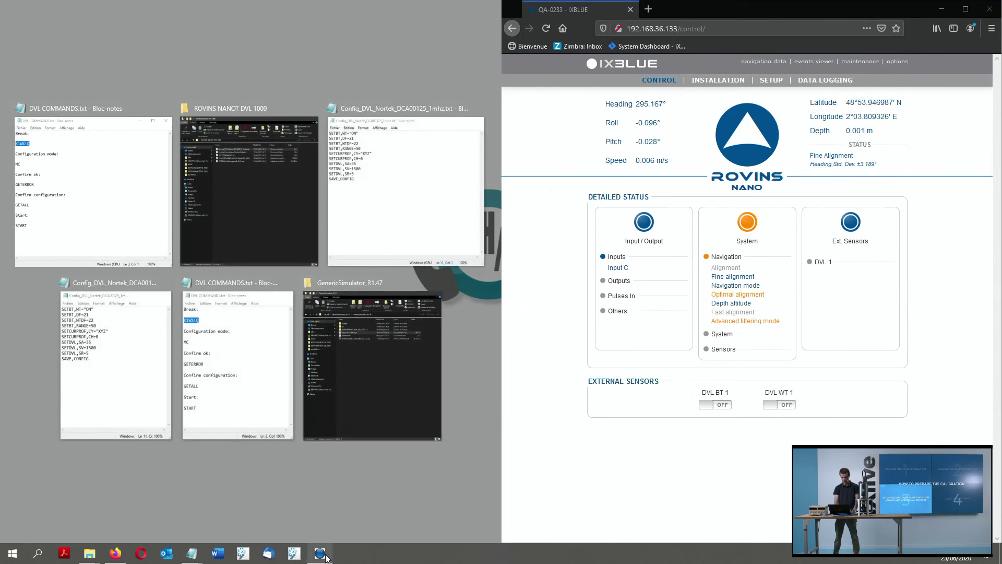
{"action": "left_click", "coordinate": [319, 553]}
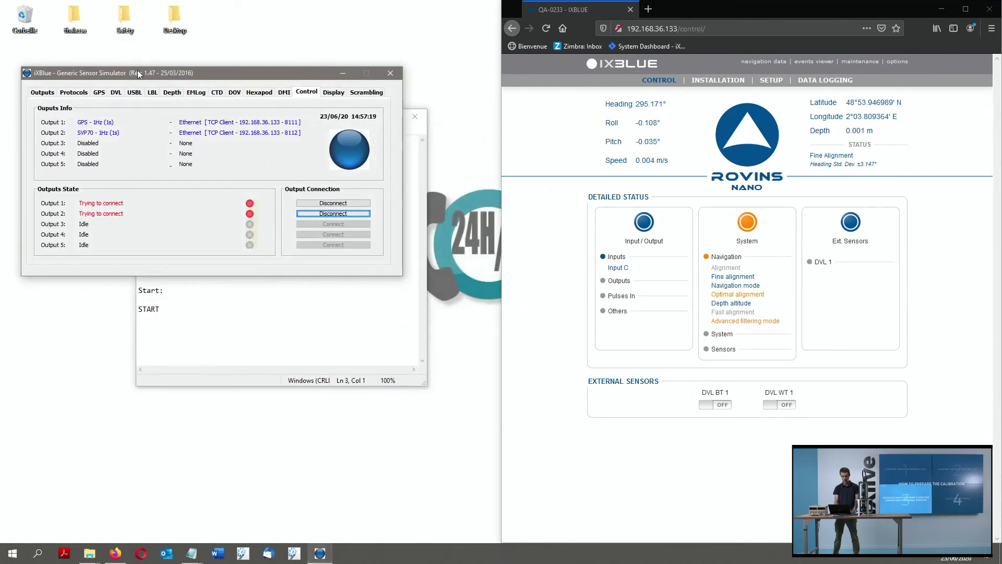
{"action": "left_click_drag", "start_coordinate": [138, 70], "coordinate": [190, 98]}
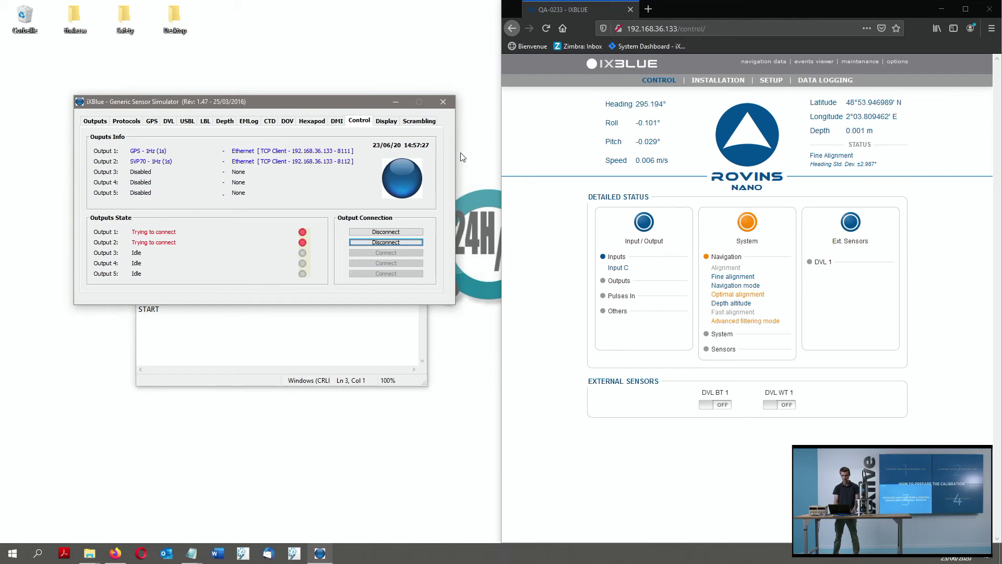
{"action": "mouse_move", "coordinate": [709, 90]}
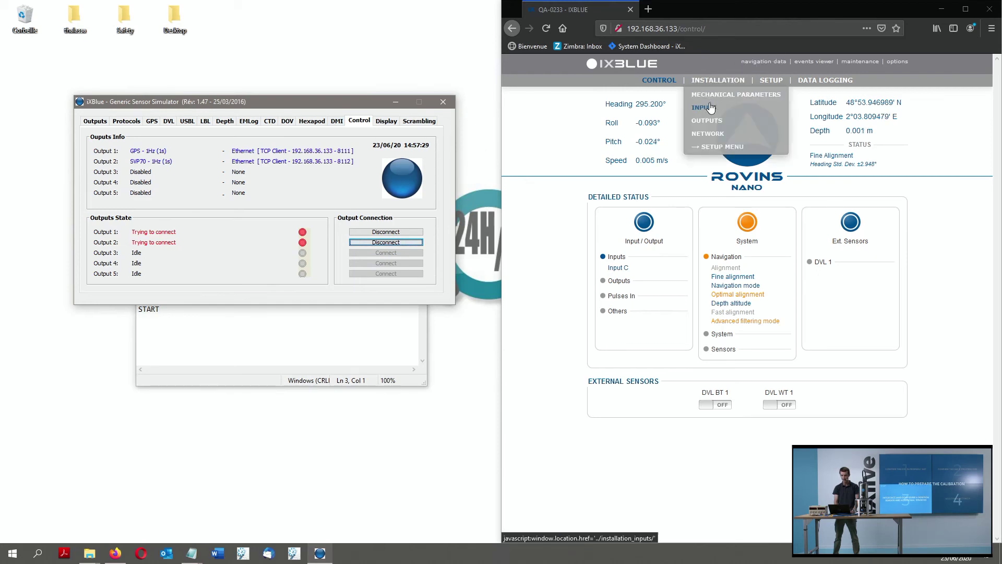
{"action": "left_click", "coordinate": [710, 107]}
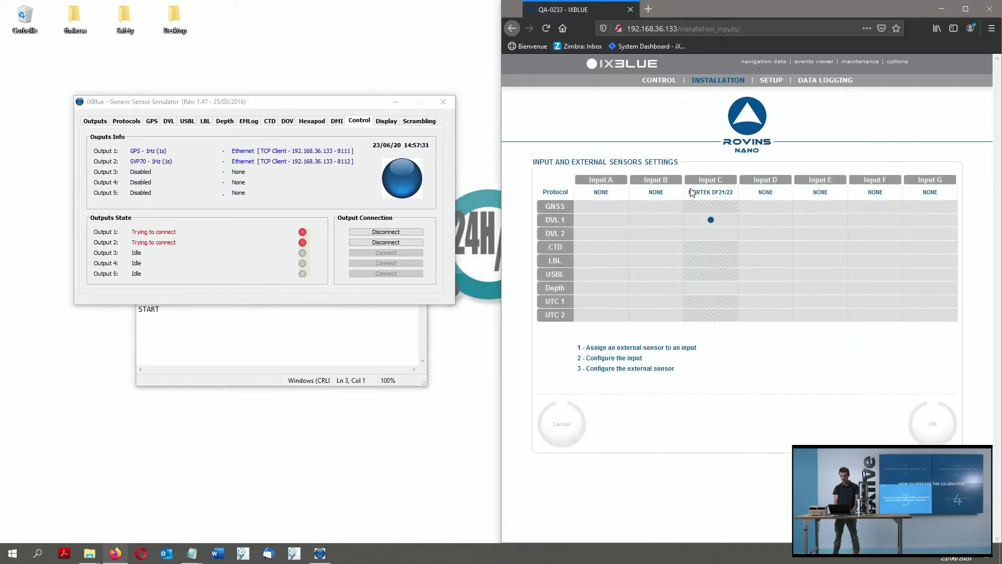
Set Input A to GPS protocol over Ethernet only, TCP Server on port 8111
{"action": "left_click", "coordinate": [601, 182]}
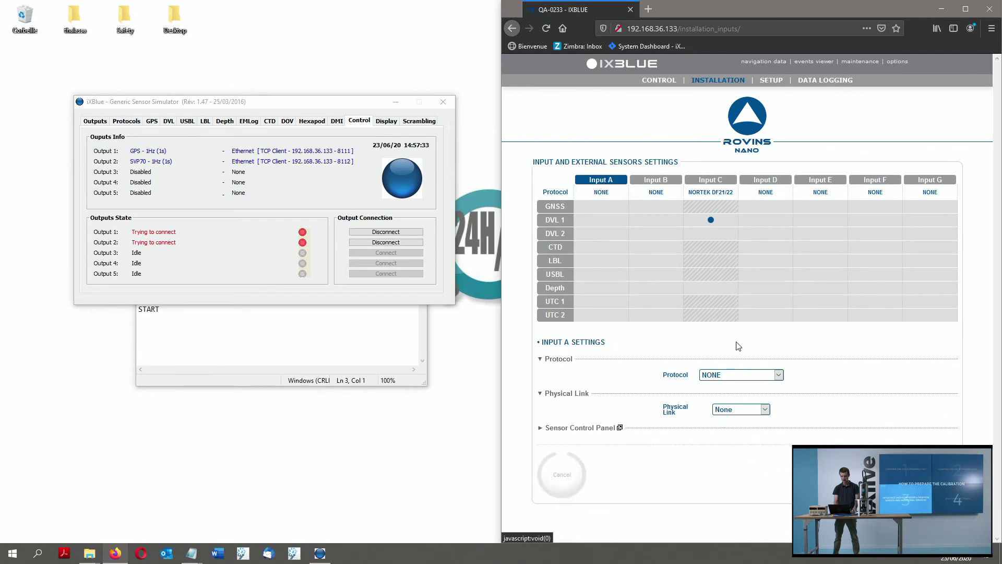
{"action": "left_click", "coordinate": [723, 377]}
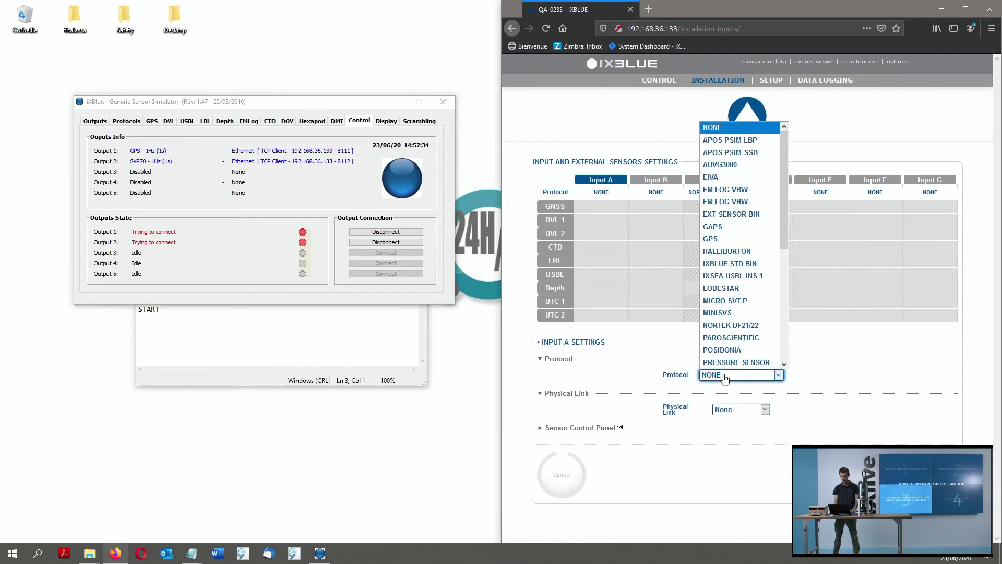
{"action": "left_click", "coordinate": [744, 244]}
{"action": "left_click", "coordinate": [760, 411]}
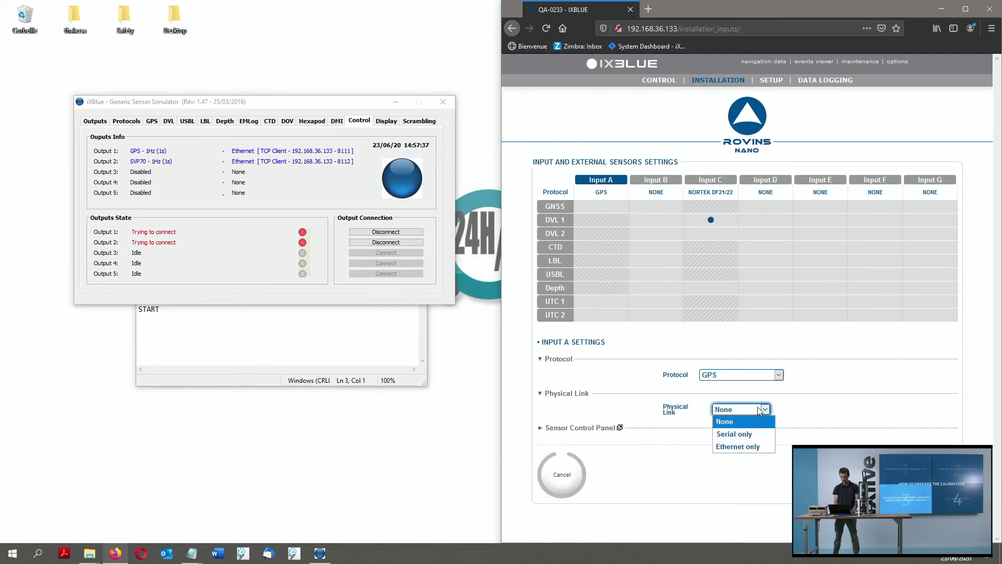
{"action": "left_click", "coordinate": [740, 445]}
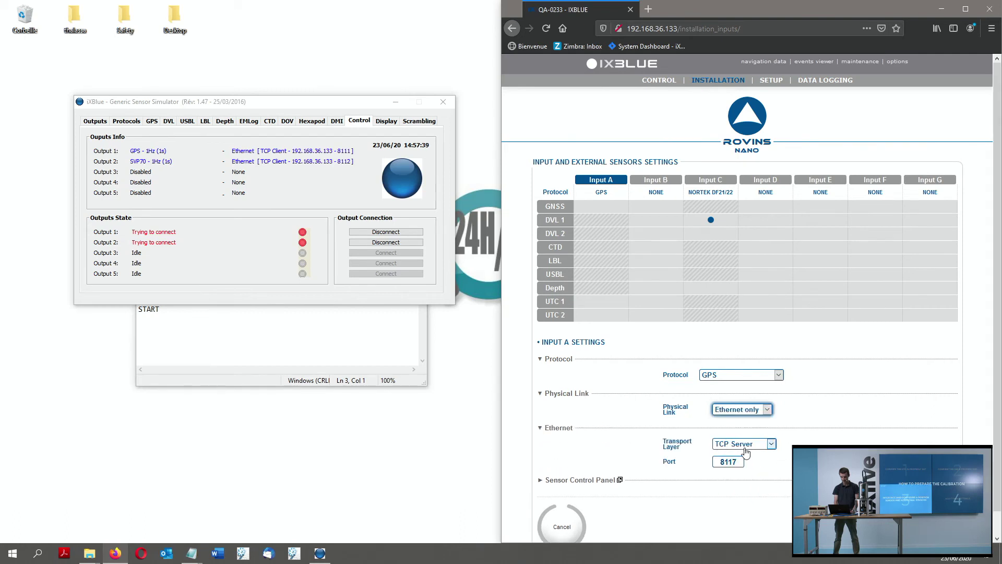
{"action": "left_click", "coordinate": [744, 444]}
{"action": "left_click", "coordinate": [706, 448]}
{"action": "scroll", "coordinate": [706, 447], "scroll_direction": "down", "scroll_amount": 1}
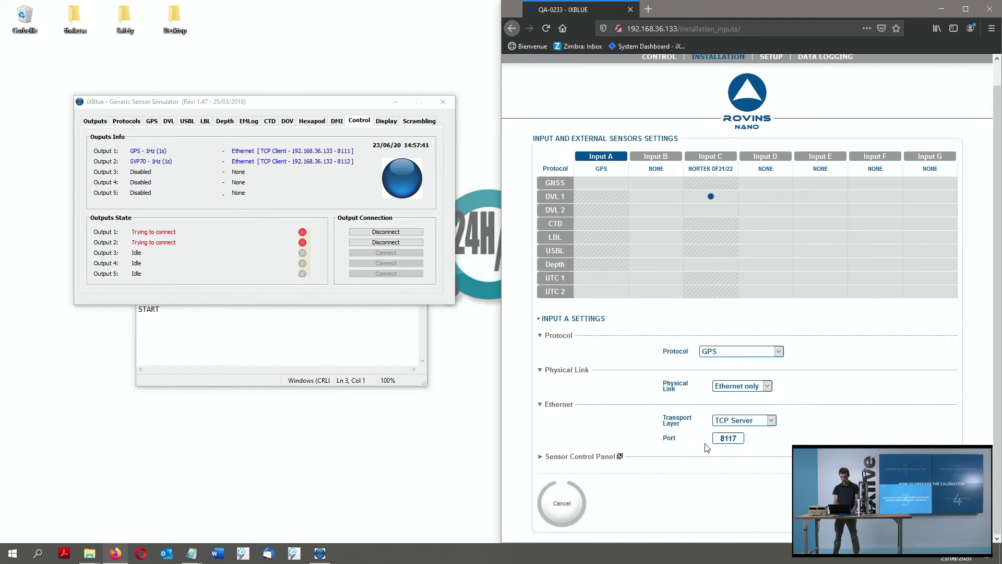
{"action": "left_click", "coordinate": [736, 440]}
{"action": "type", "text": "1"}
{"action": "key", "text": "Return"}
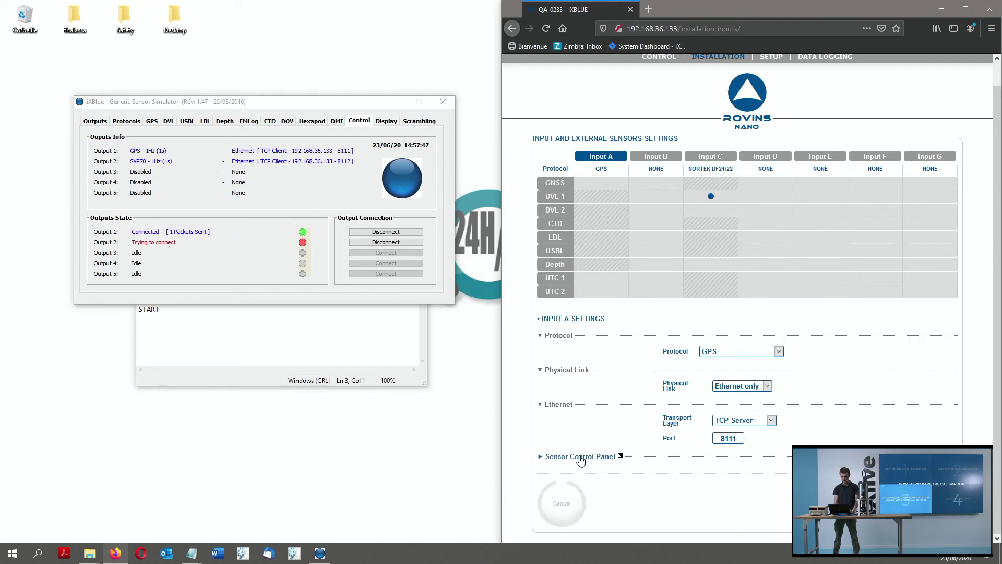
Check live GPS data on Input A, then assign GNSS to Input A and CTD to Input B
{"action": "left_click", "coordinate": [581, 457]}
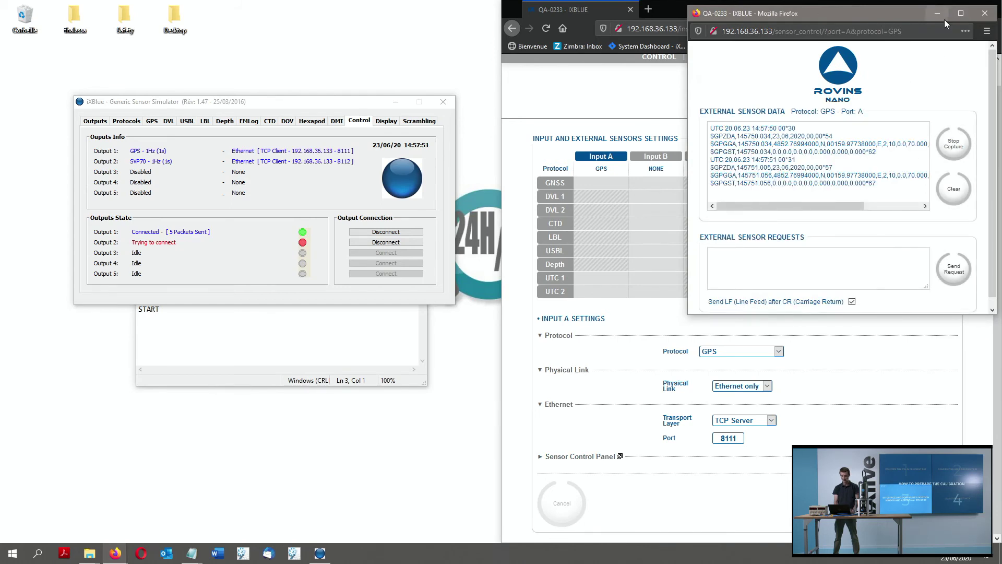
{"action": "left_click", "coordinate": [984, 13]}
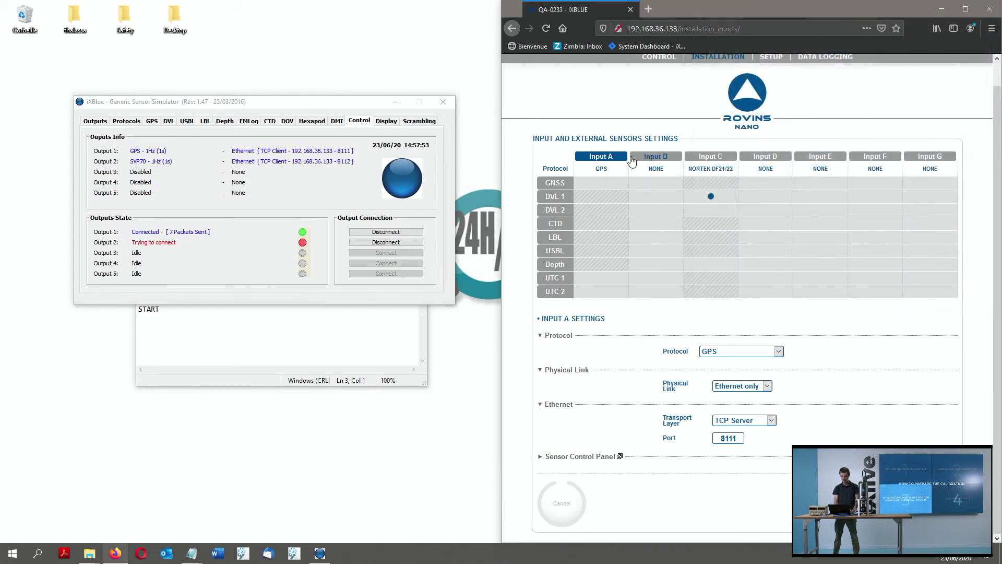
{"action": "left_click", "coordinate": [600, 184]}
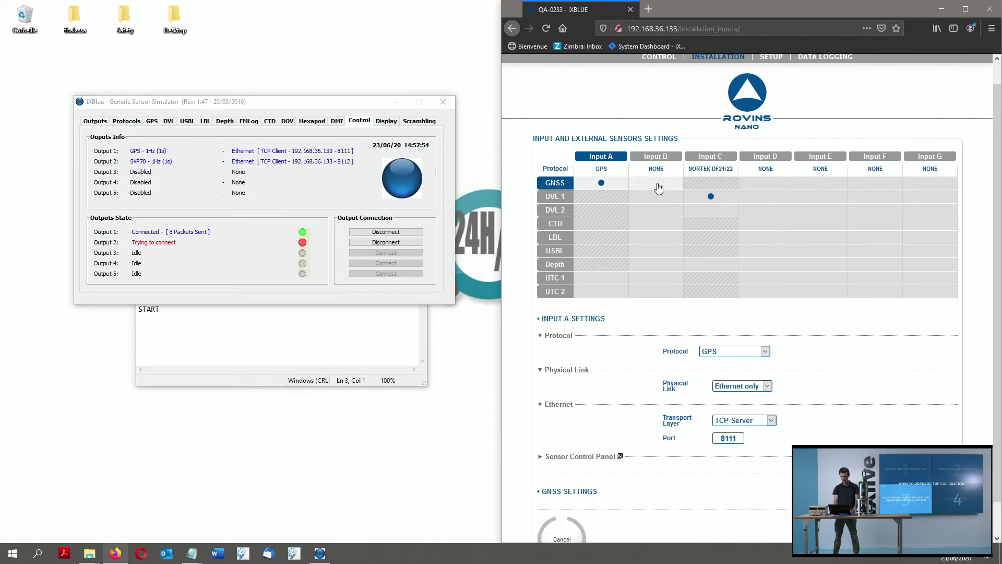
{"action": "left_click", "coordinate": [656, 223]}
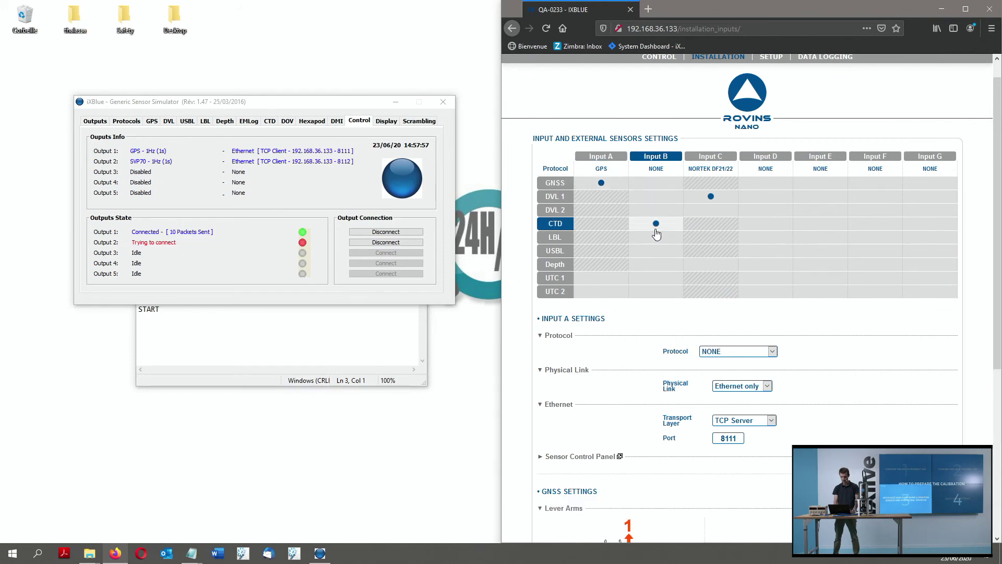
Add Depth to Input B and set it to SVP70 over Ethernet only, port 8112
{"action": "left_click", "coordinate": [663, 268]}
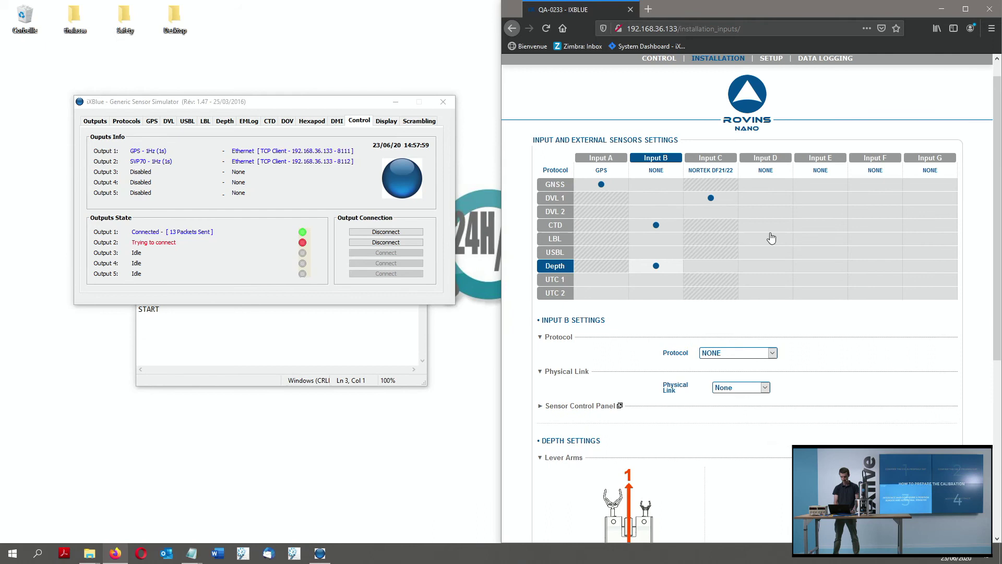
{"action": "scroll", "coordinate": [877, 417], "scroll_direction": "down", "scroll_amount": 4}
{"action": "left_click", "coordinate": [716, 127]}
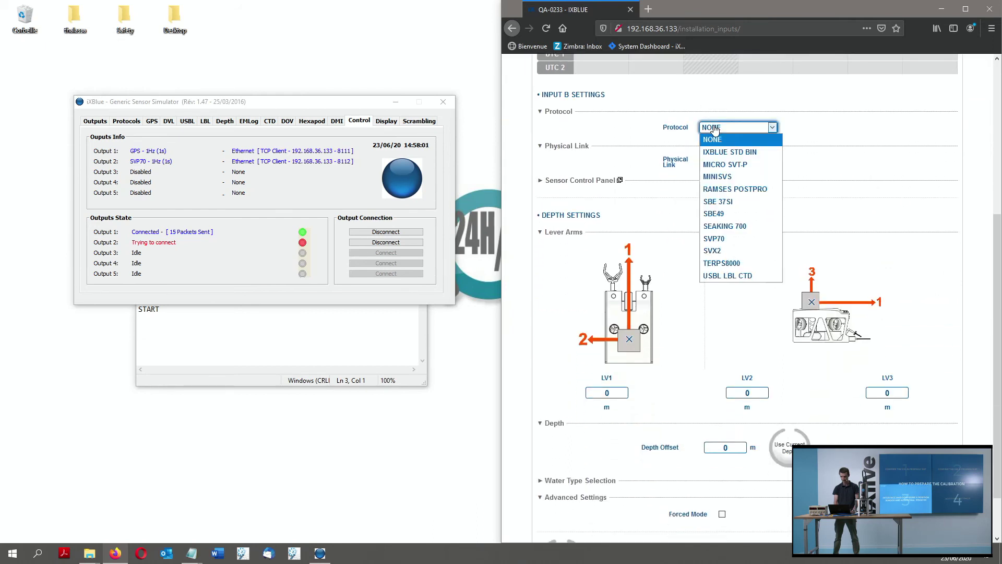
{"action": "left_click", "coordinate": [732, 241]}
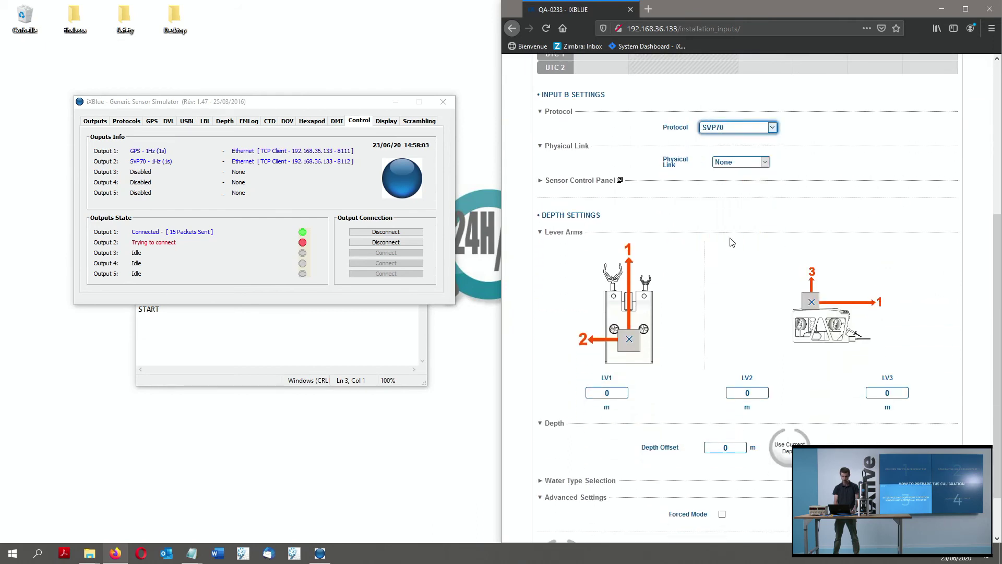
{"action": "left_click", "coordinate": [741, 161]}
{"action": "left_click", "coordinate": [745, 197]}
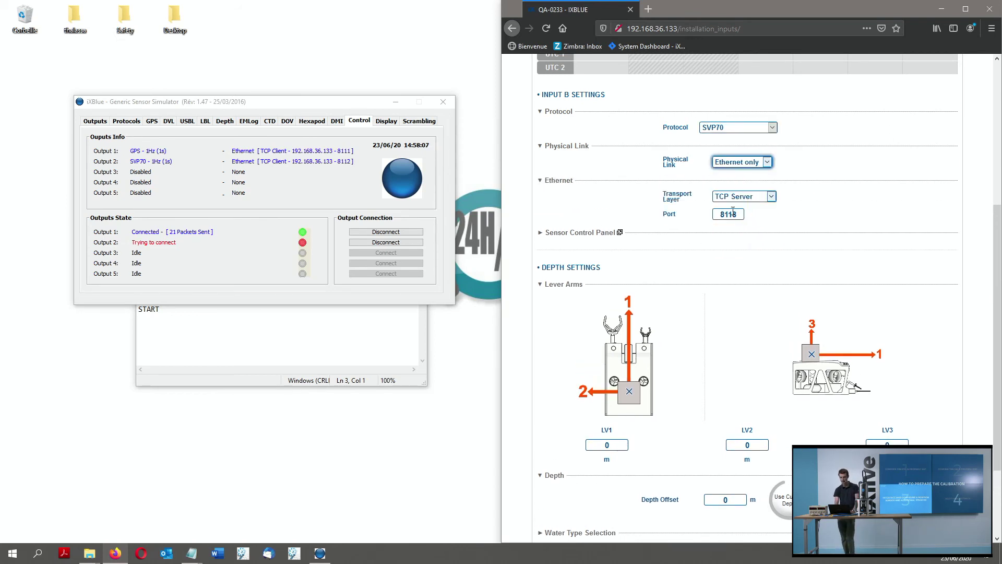
{"action": "left_click_drag", "start_coordinate": [733, 212], "coordinate": [740, 214]}
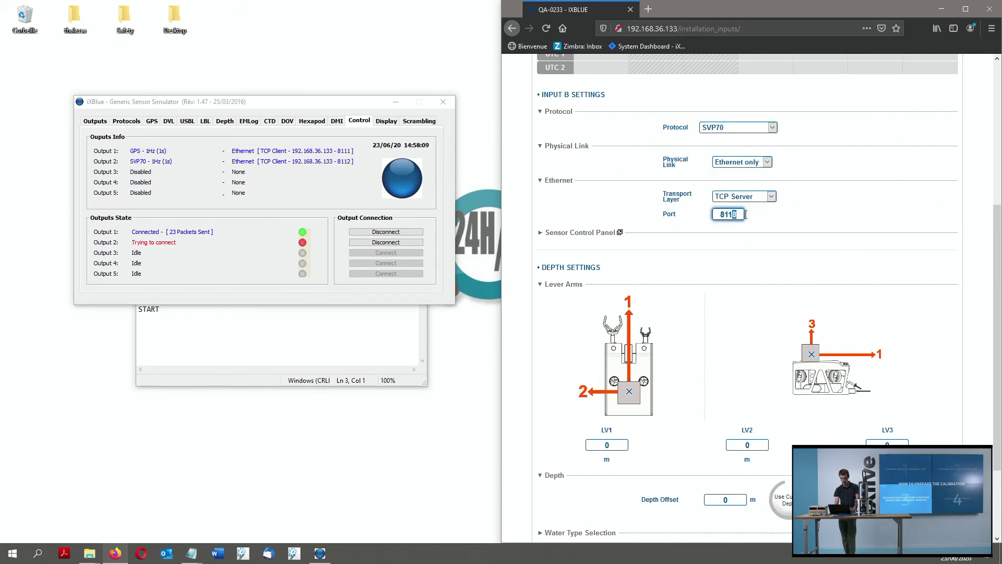
{"action": "scroll", "coordinate": [666, 295], "scroll_direction": "down", "scroll_amount": 2}
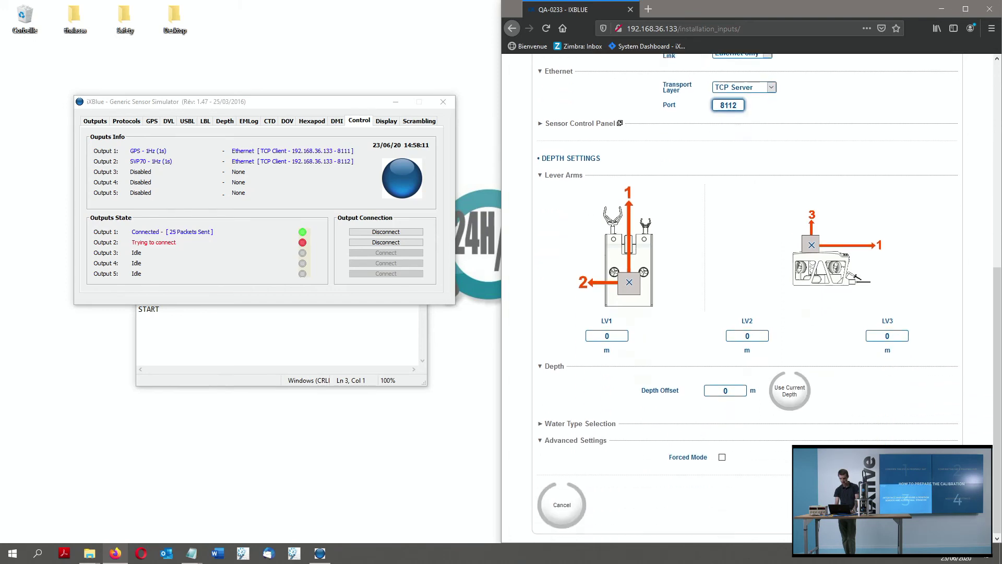
{"action": "scroll", "coordinate": [665, 295], "scroll_direction": "up", "scroll_amount": 5}
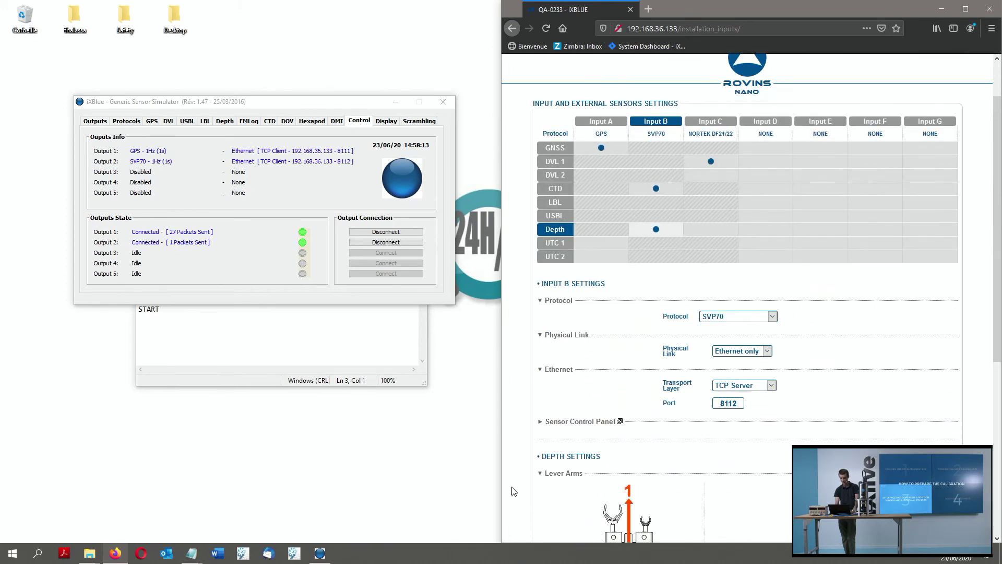
Check the live SVP70 data arriving on Input B in the sensor data window
{"action": "left_click", "coordinate": [588, 421]}
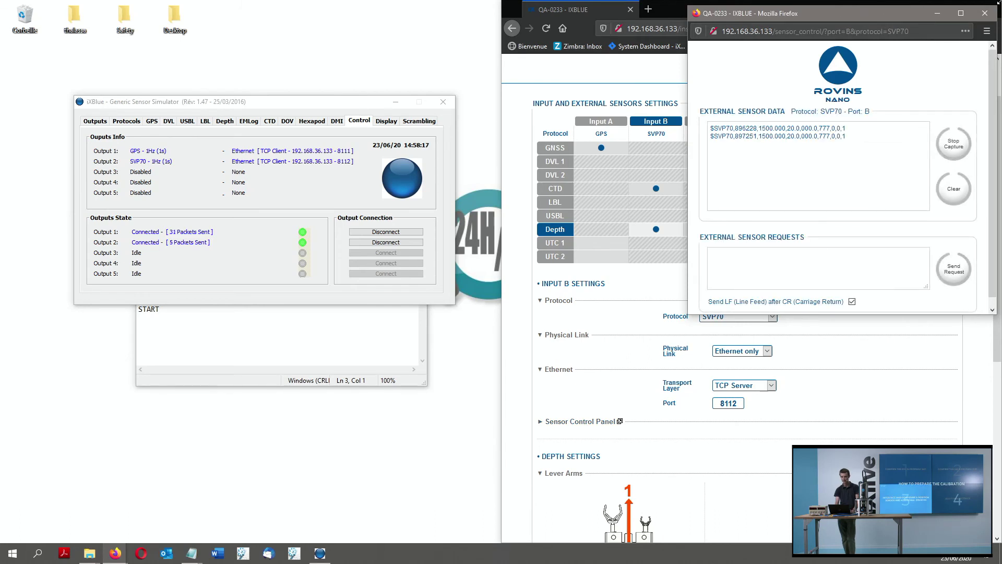
{"action": "left_click", "coordinate": [984, 16]}
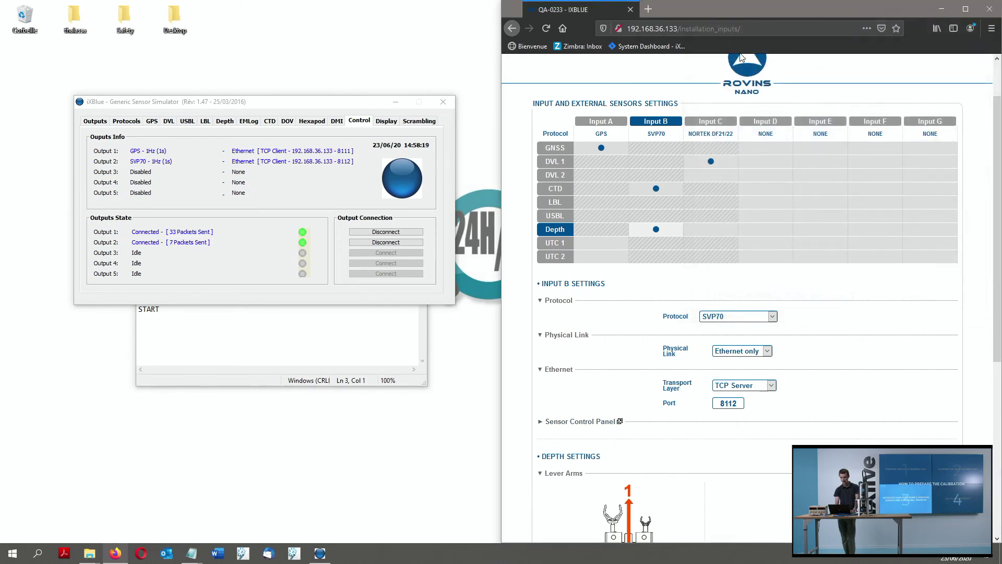
{"action": "scroll", "coordinate": [840, 112], "scroll_direction": "up", "scroll_amount": 1}
{"action": "mouse_move", "coordinate": [771, 84]}
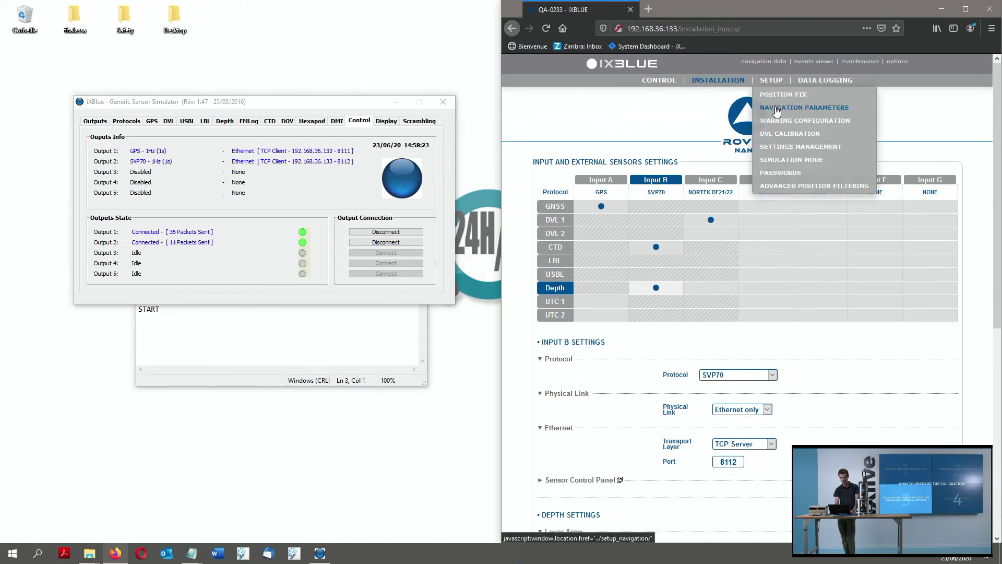
Set Altitude Mode to GPS altitude in Navigation Parameters and return to the ROVINS control page
{"action": "left_click", "coordinate": [776, 108]}
{"action": "left_click", "coordinate": [731, 267]}
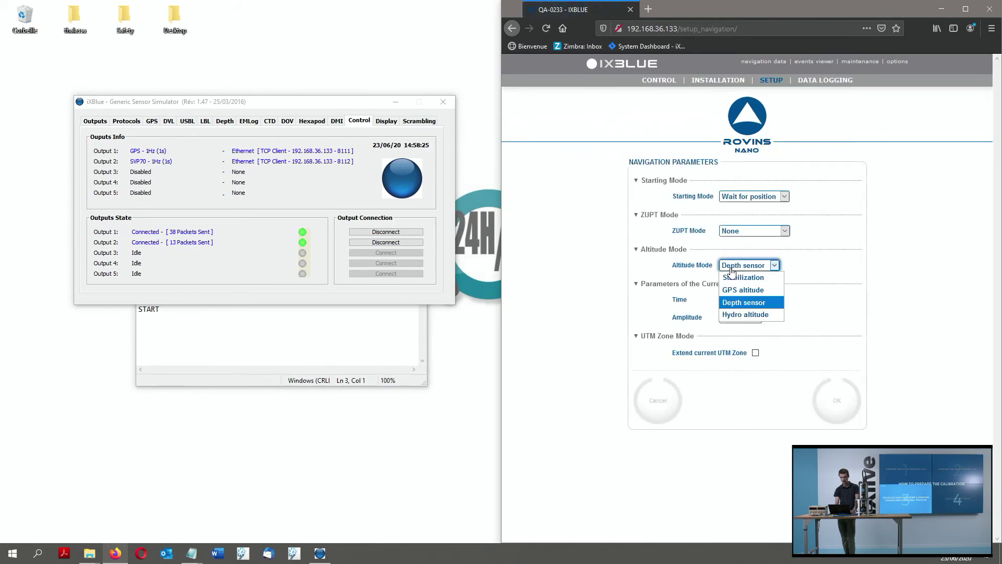
{"action": "left_click", "coordinate": [750, 291]}
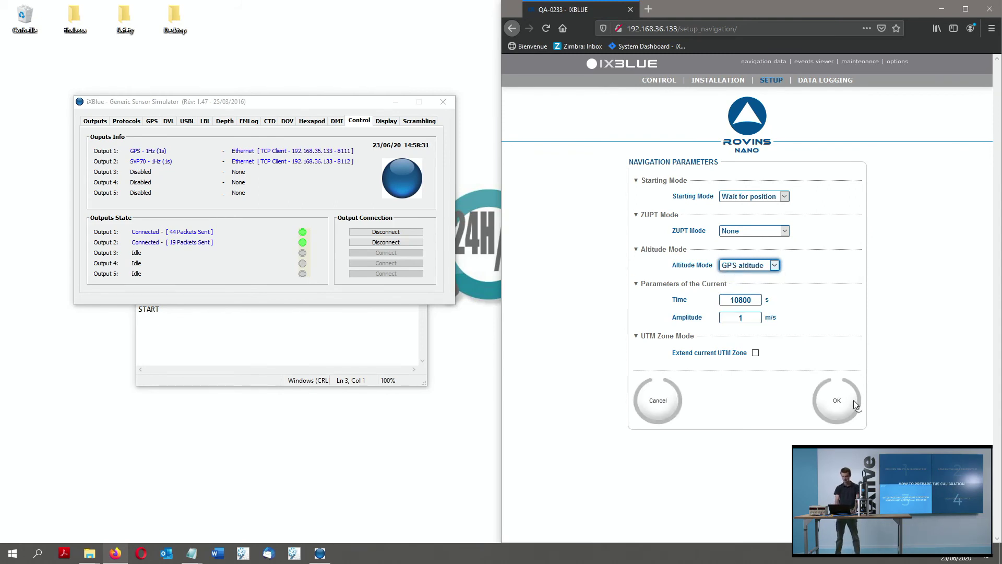
{"action": "left_click", "coordinate": [836, 409]}
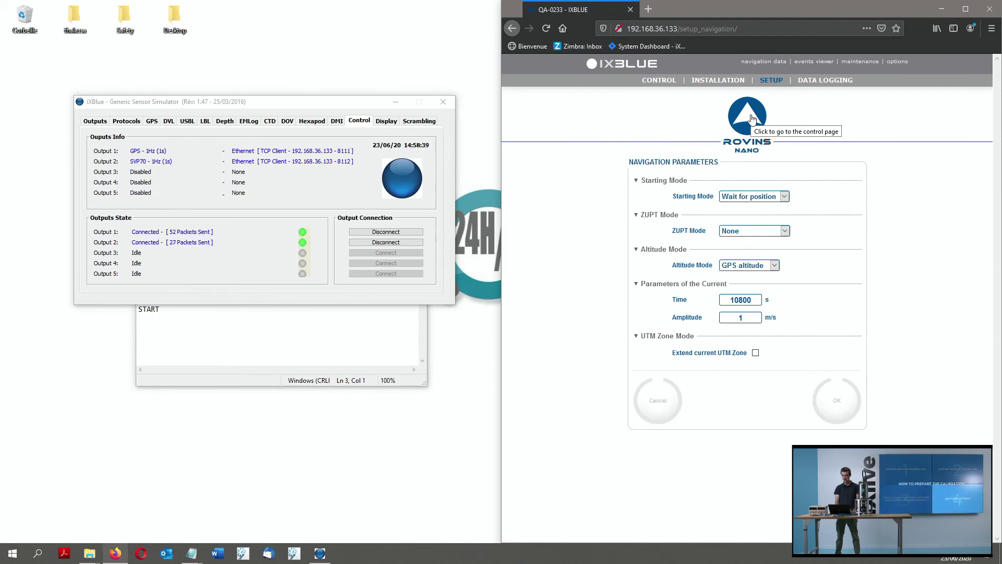
{"action": "left_click", "coordinate": [751, 119]}
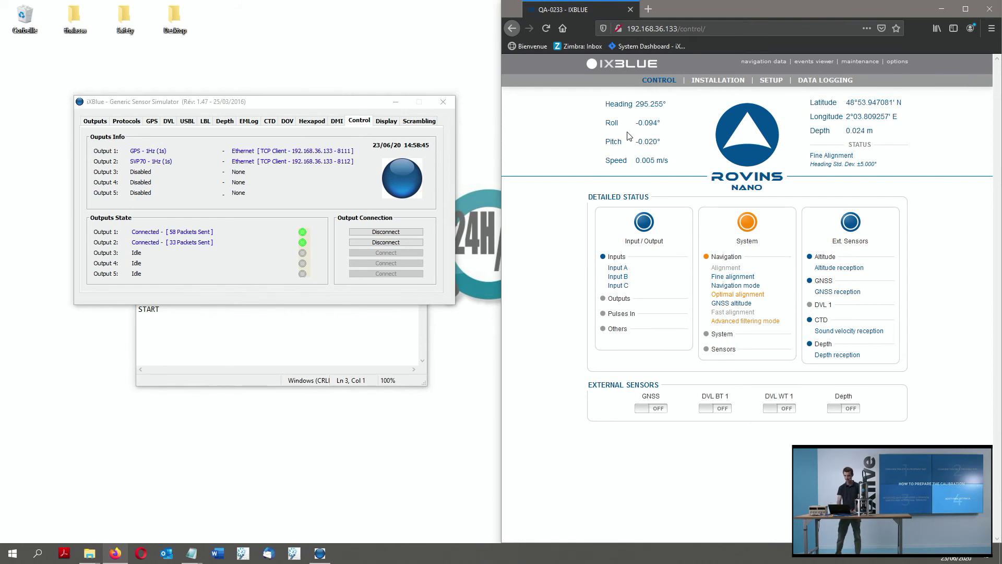
{"action": "mouse_move", "coordinate": [713, 78]}
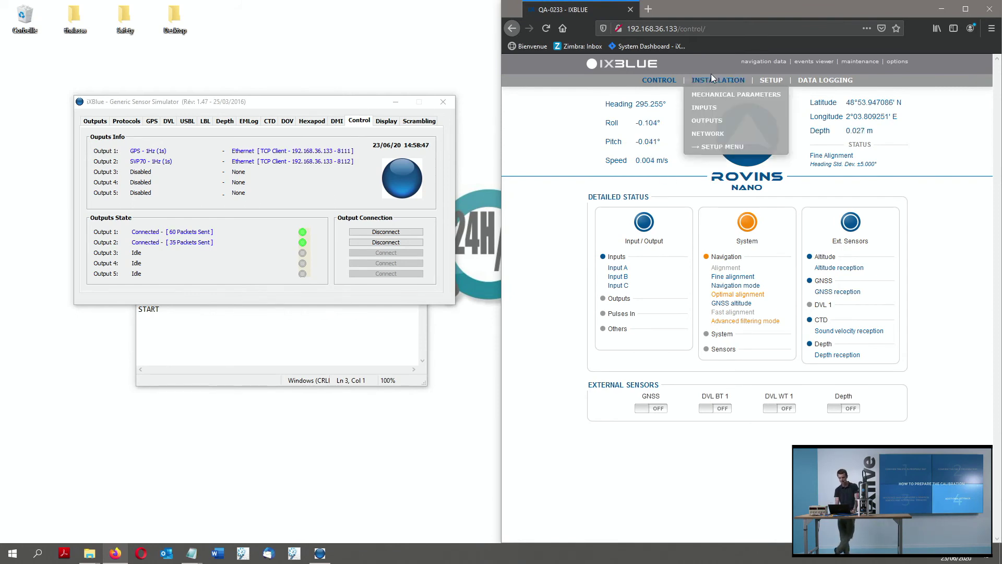
{"action": "left_click", "coordinate": [704, 108]}
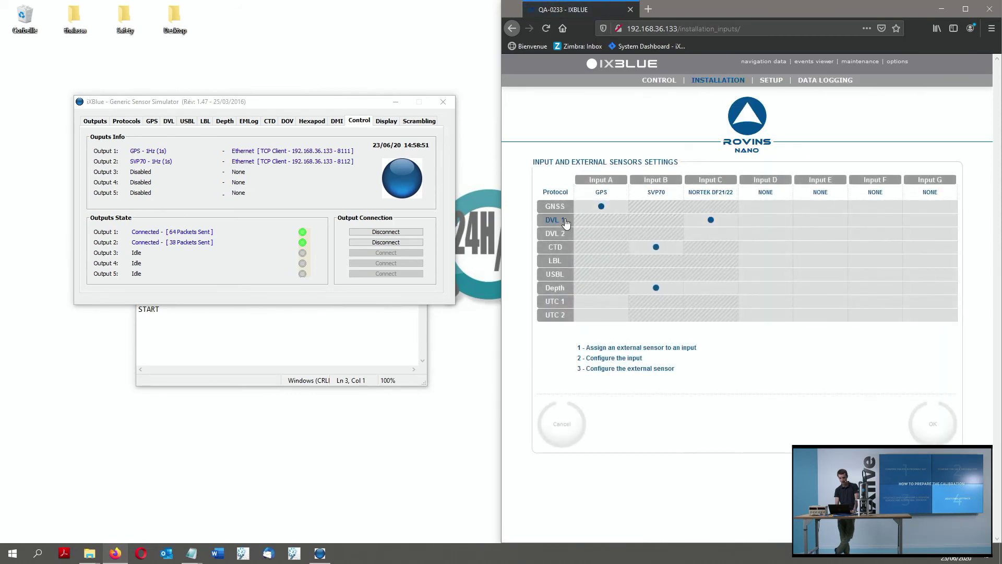
{"action": "left_click", "coordinate": [563, 222]}
{"action": "scroll", "coordinate": [642, 320], "scroll_direction": "down", "scroll_amount": 3}
{"action": "scroll", "coordinate": [643, 319], "scroll_direction": "down", "scroll_amount": 3}
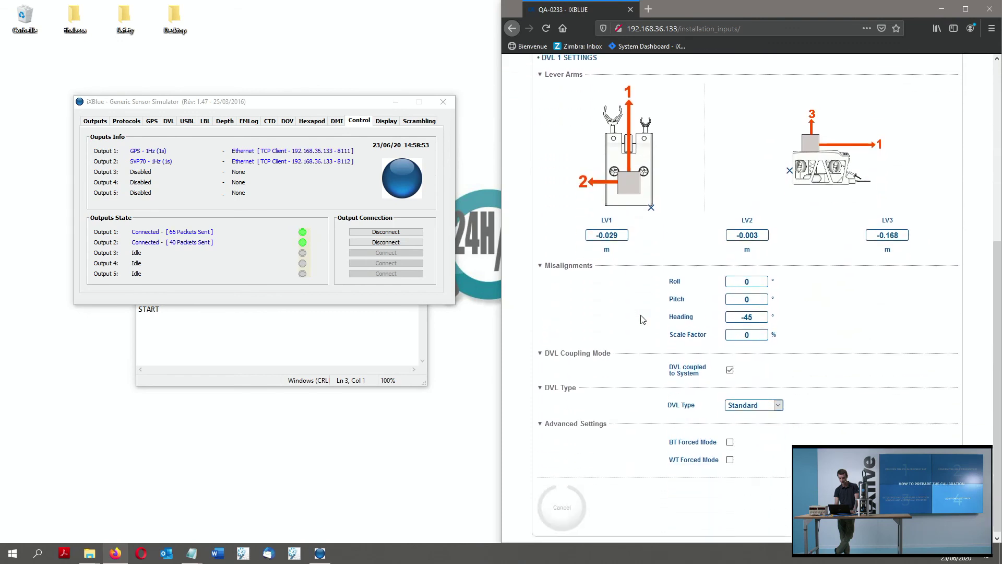